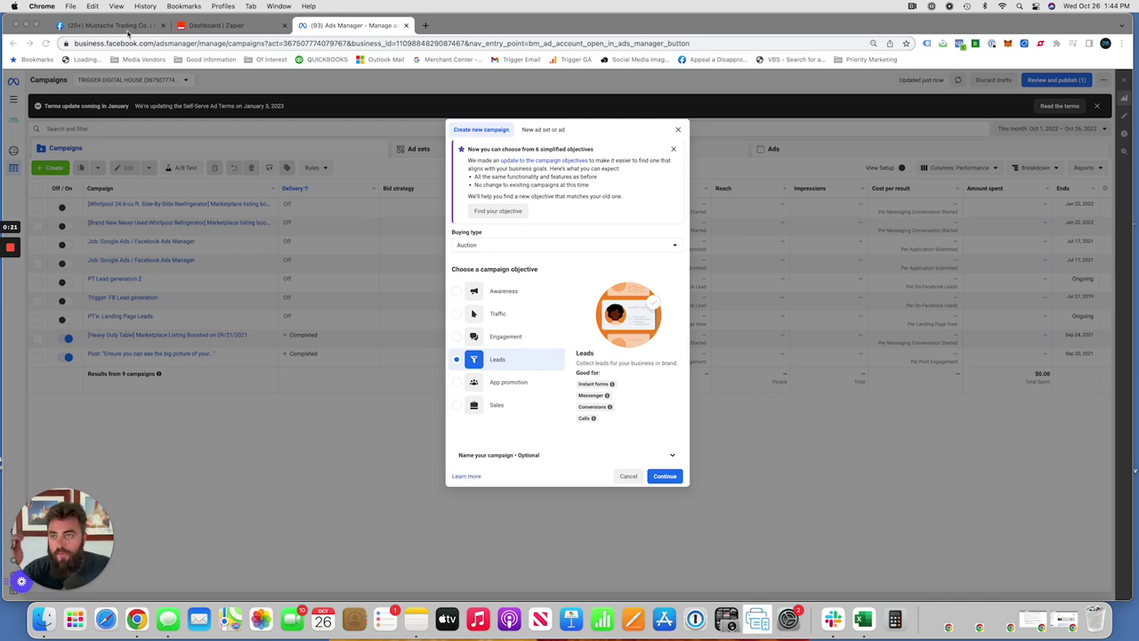
Switch from Ads Manager to the Mustache Trading Co. Facebook page tab.
click(130, 29)
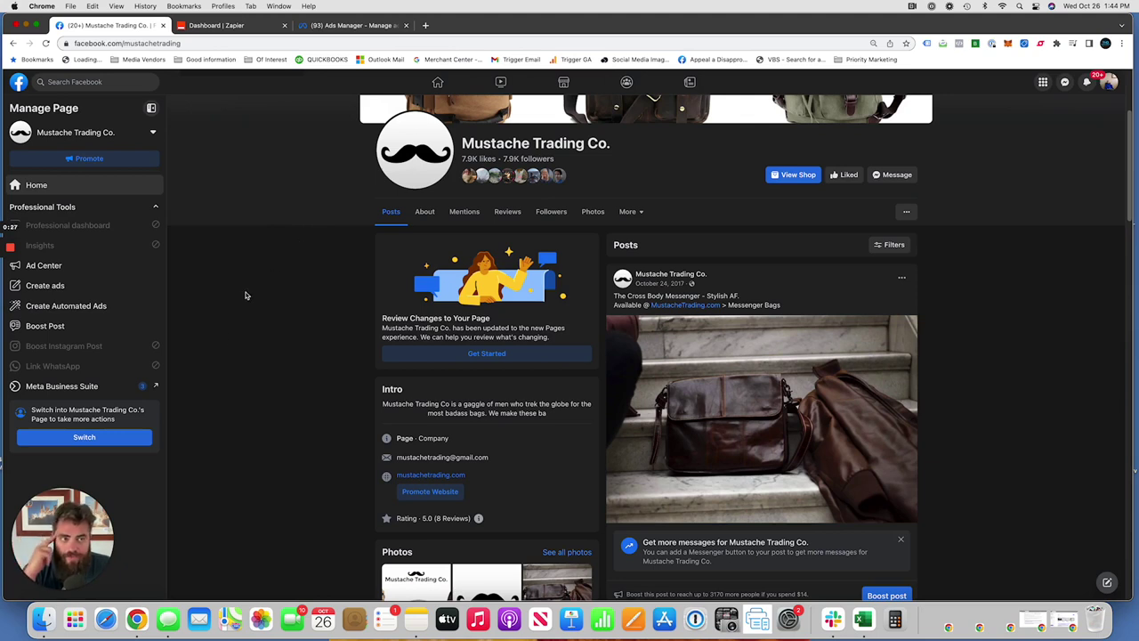
drag(63, 534, 1098, 553)
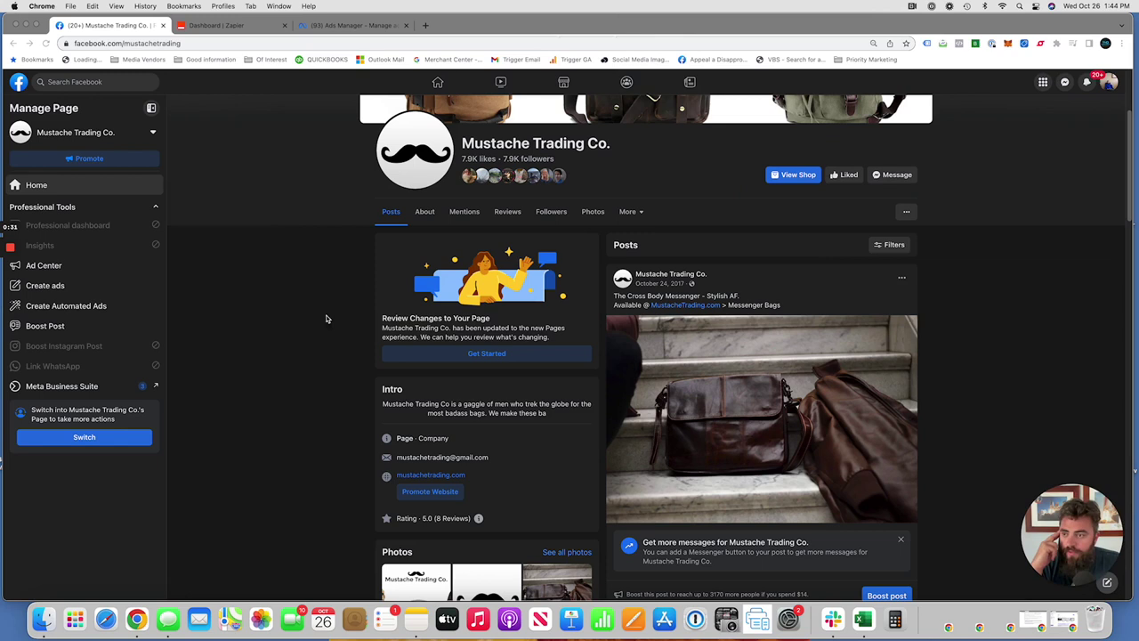
click(232, 384)
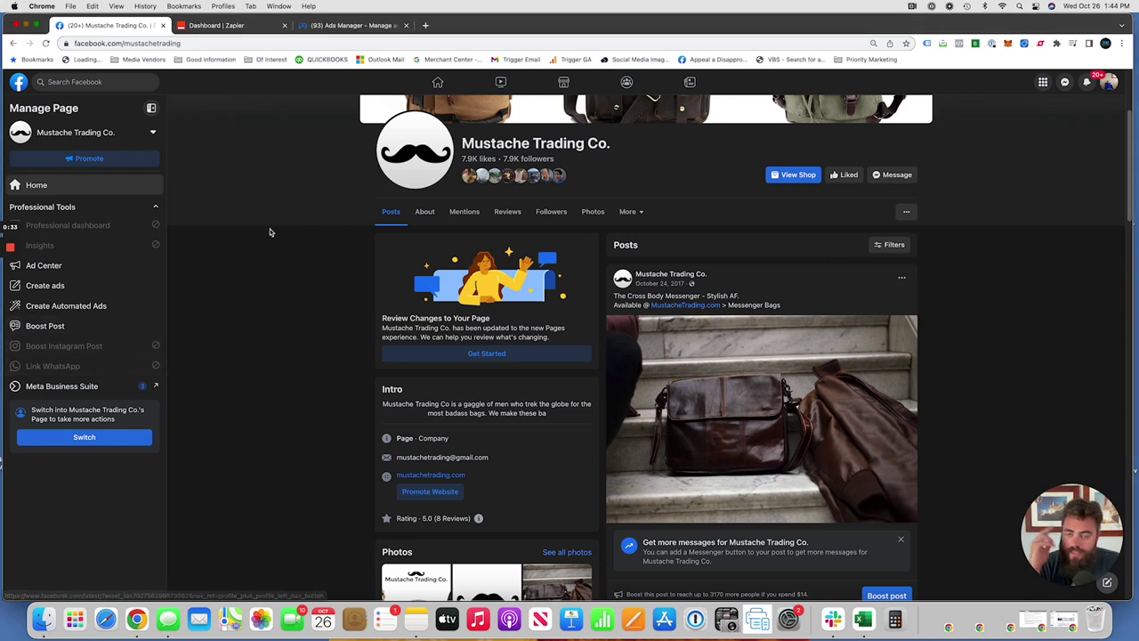
Confirm OUR LEAD FORM! appears in Meta Business Suite's Instant Forms, then return to Zapier.
click(65, 392)
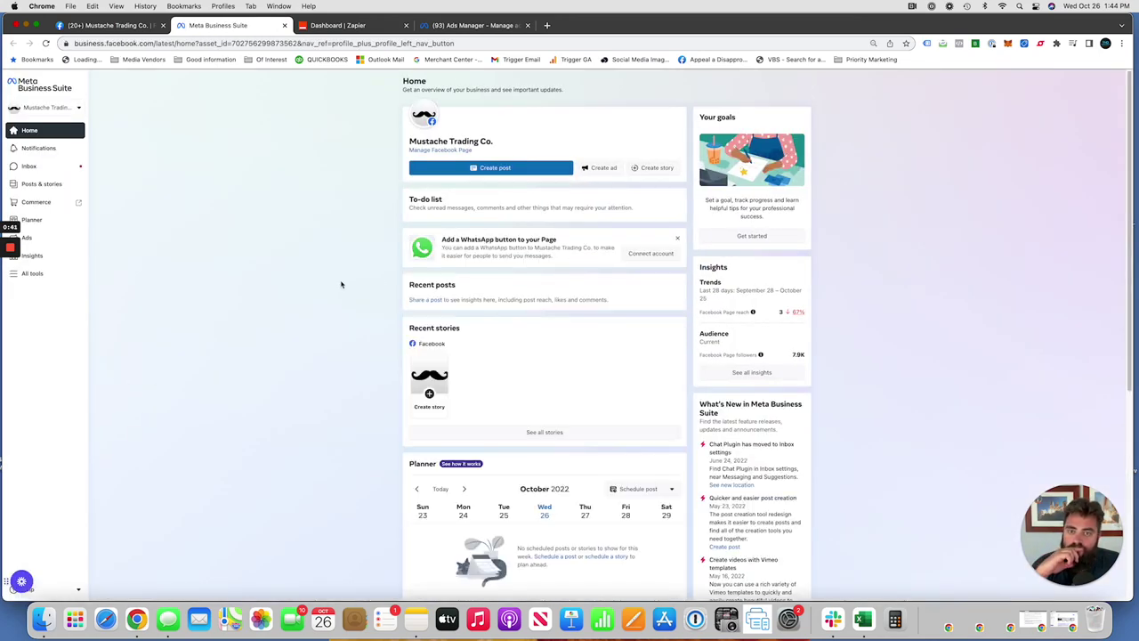
click(36, 274)
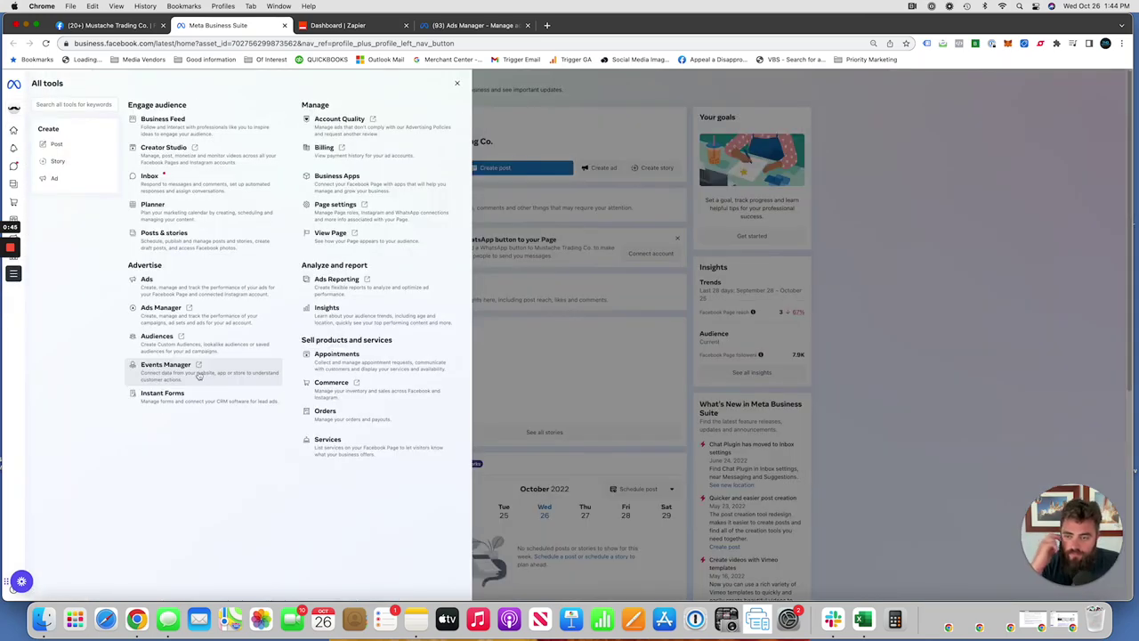
click(213, 390)
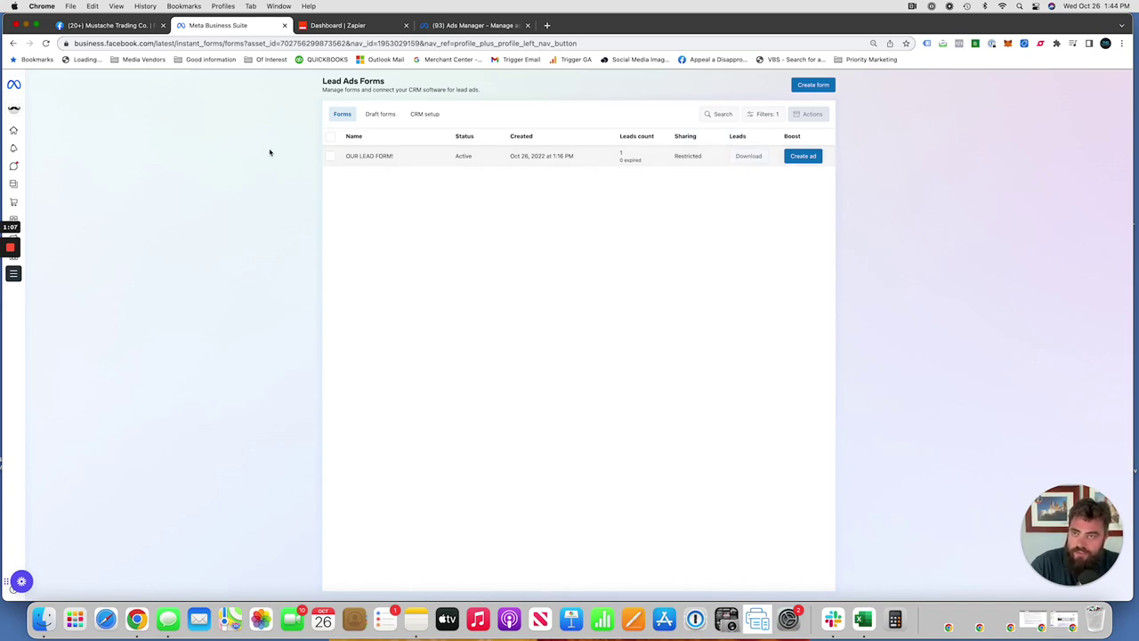
click(360, 30)
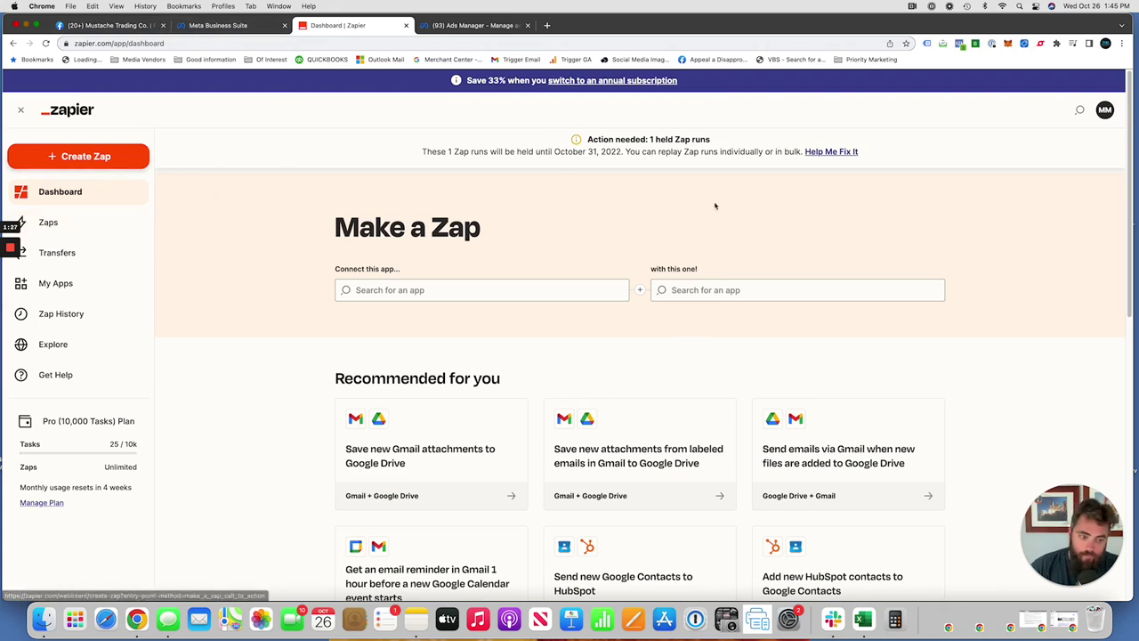
Create a new Zap from the Zapier dashboard.
click(101, 169)
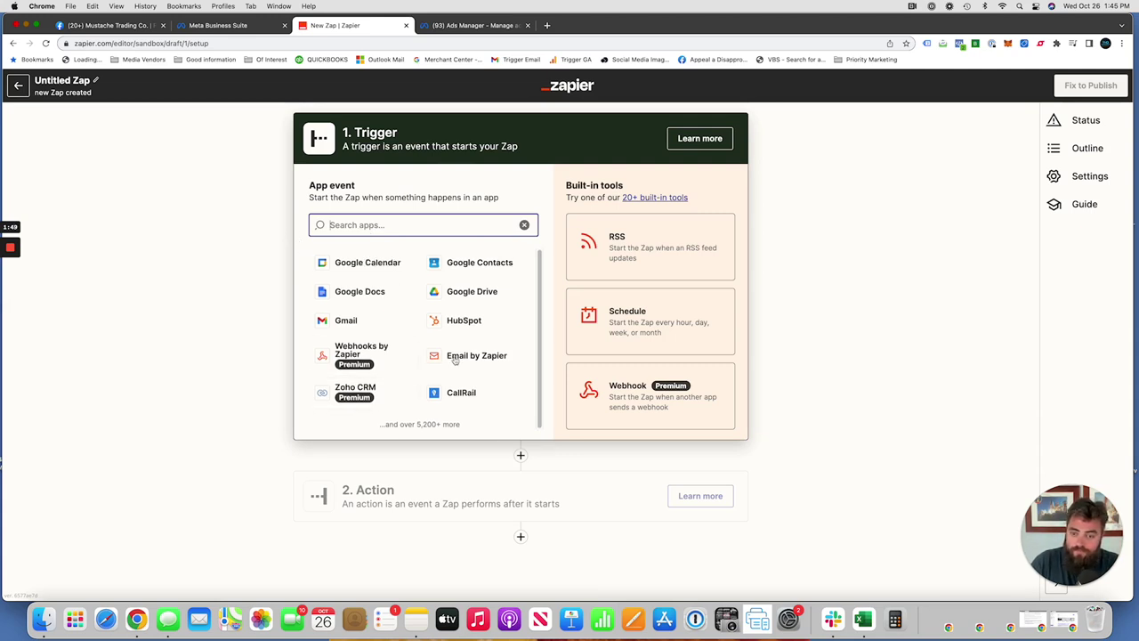
Make Facebook Lead Ads with the New Lead event the Zap's trigger.
text(facebook)
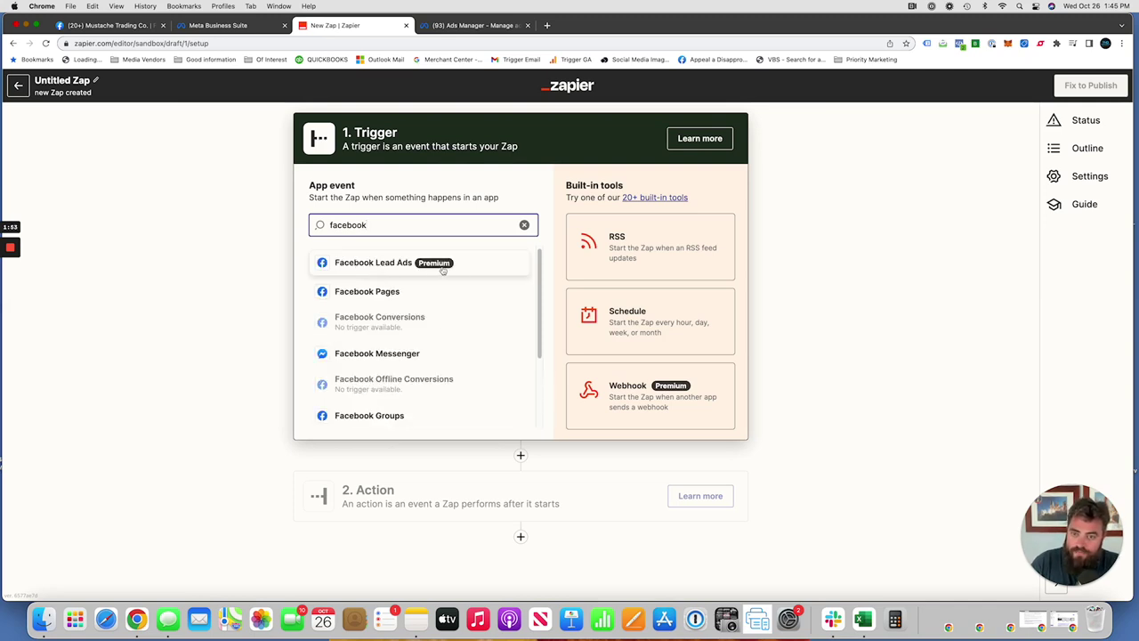
click(372, 263)
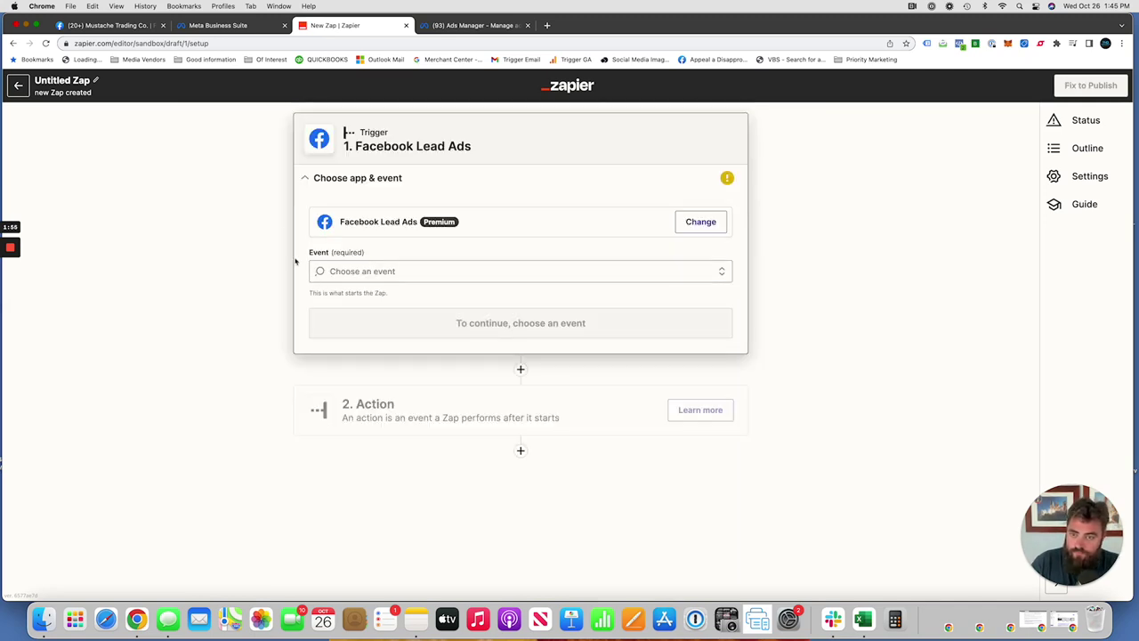
click(329, 271)
click(359, 307)
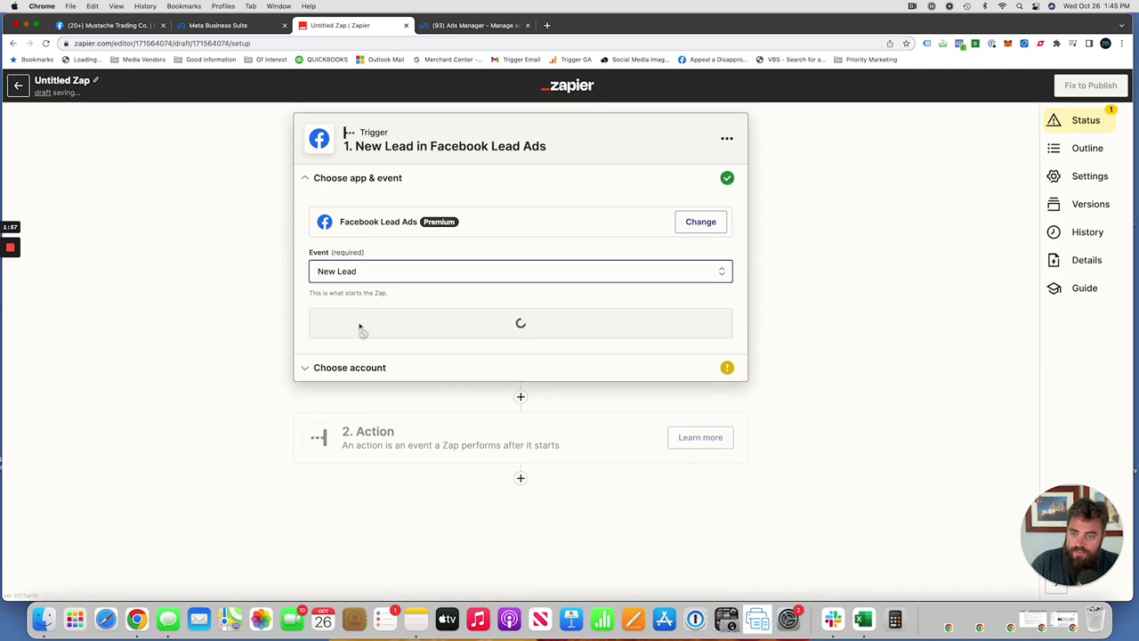
click(422, 327)
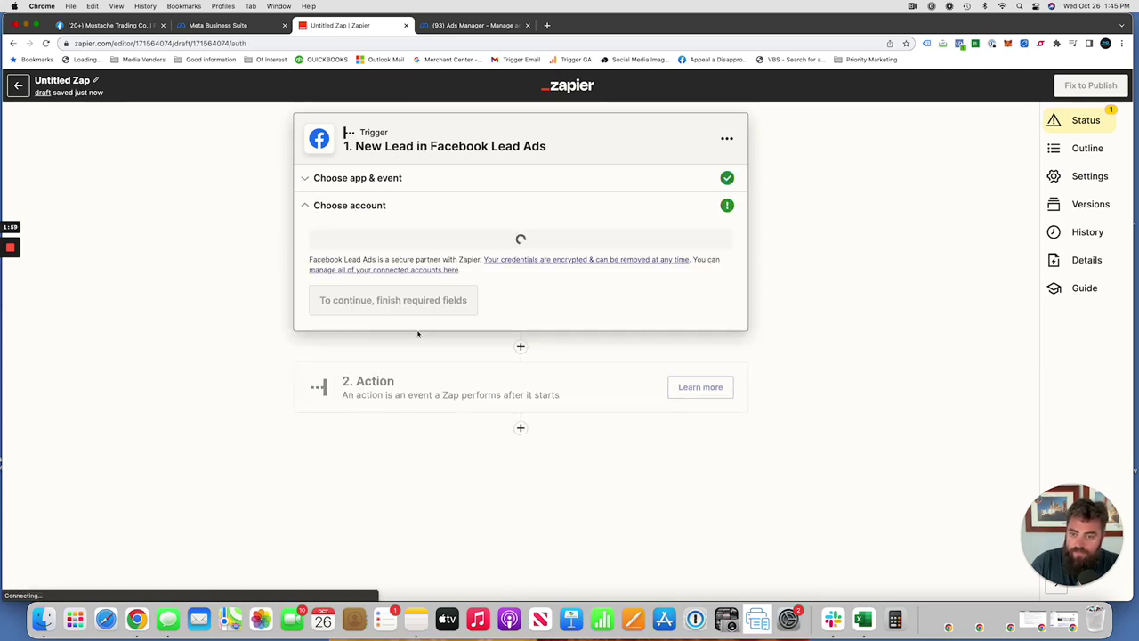
Connect the existing Facebook Lead Ads account to the trigger.
click(376, 257)
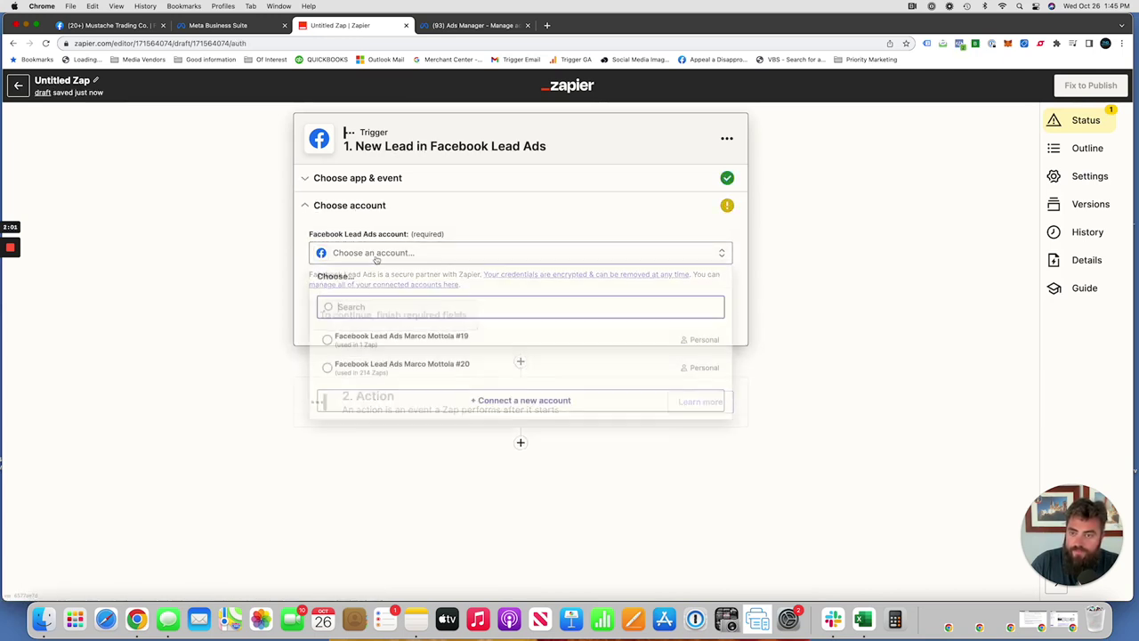
click(368, 347)
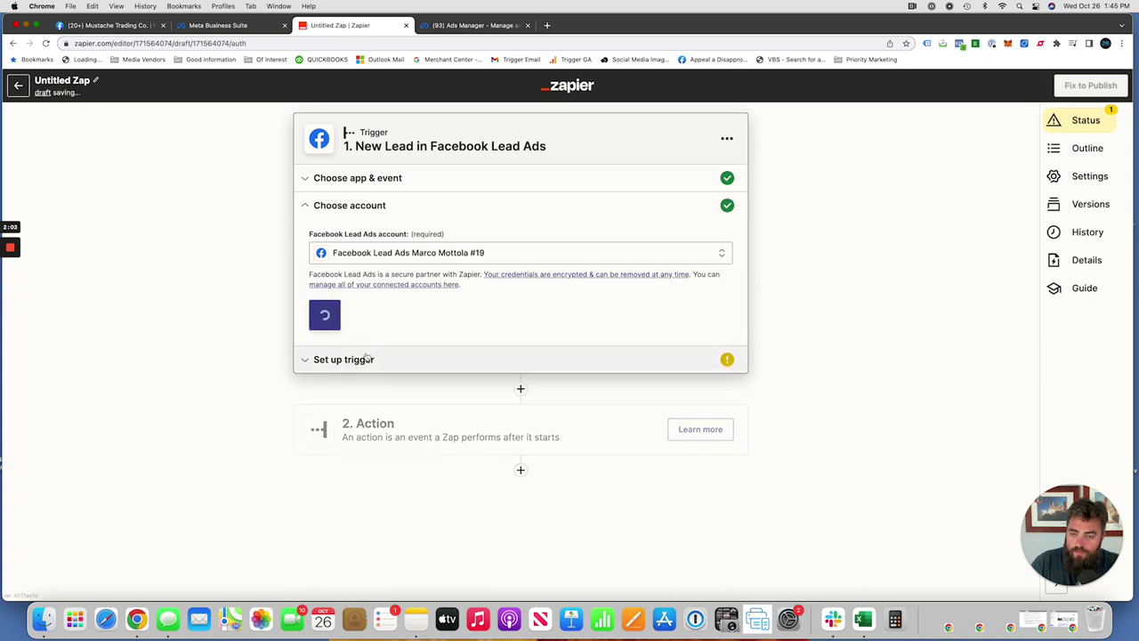
click(360, 326)
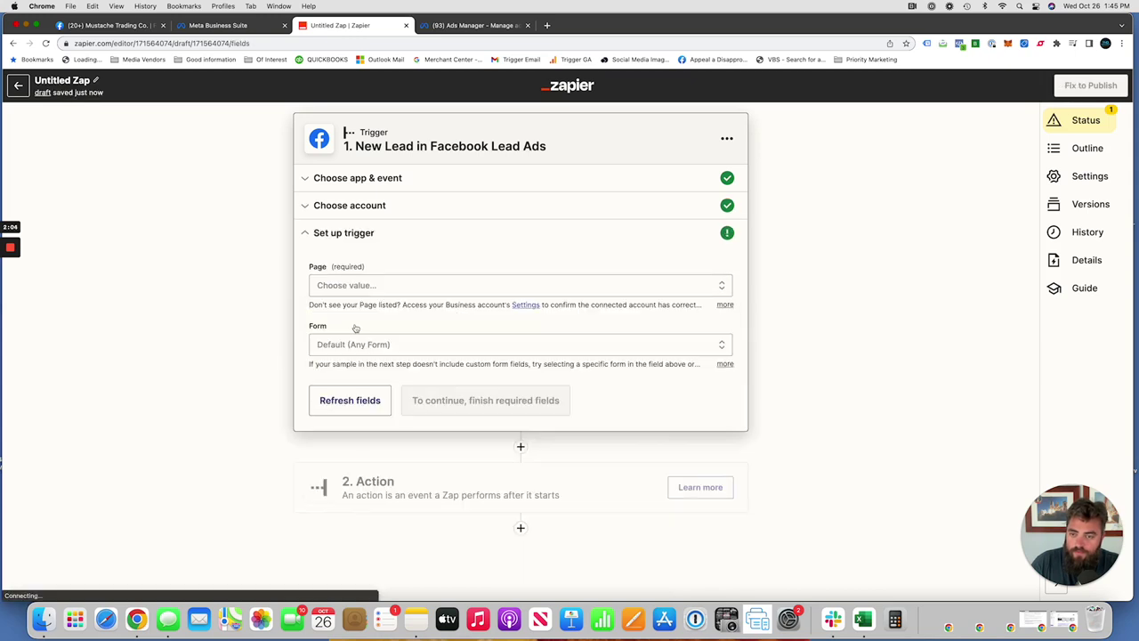
Set the trigger's Page to Mustache Trading Co.
click(432, 285)
text(mustache)
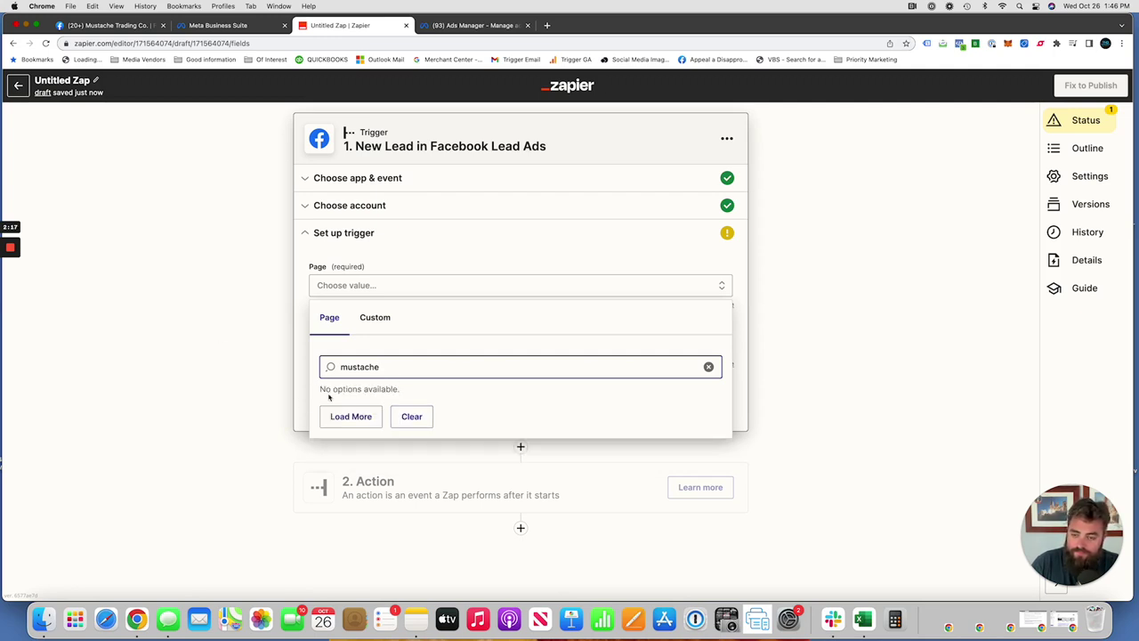
click(336, 415)
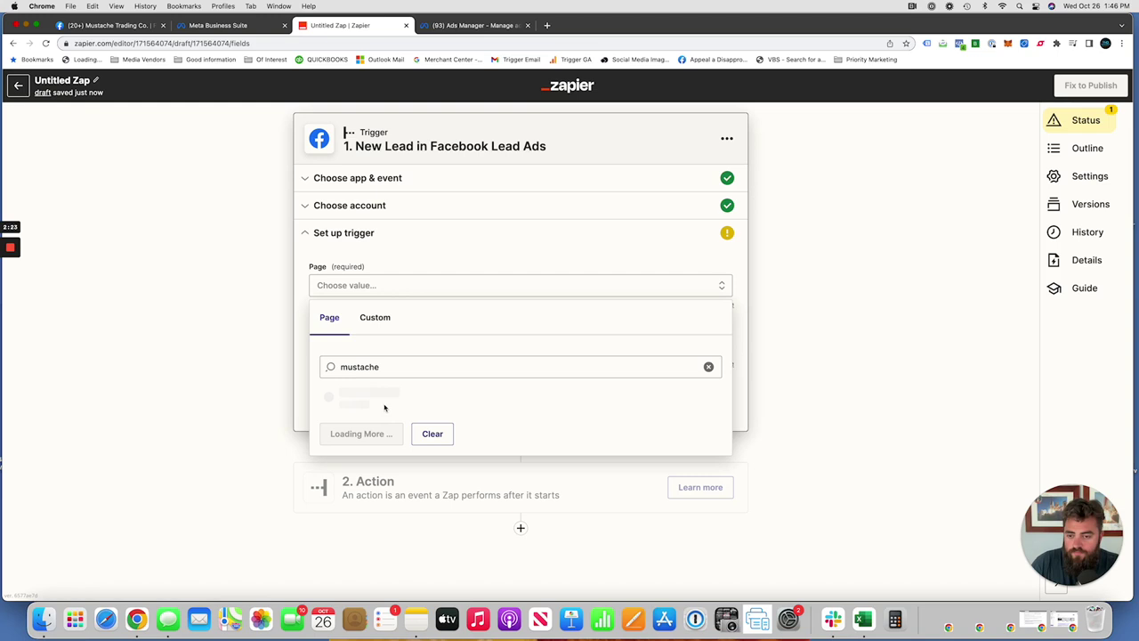
click(387, 407)
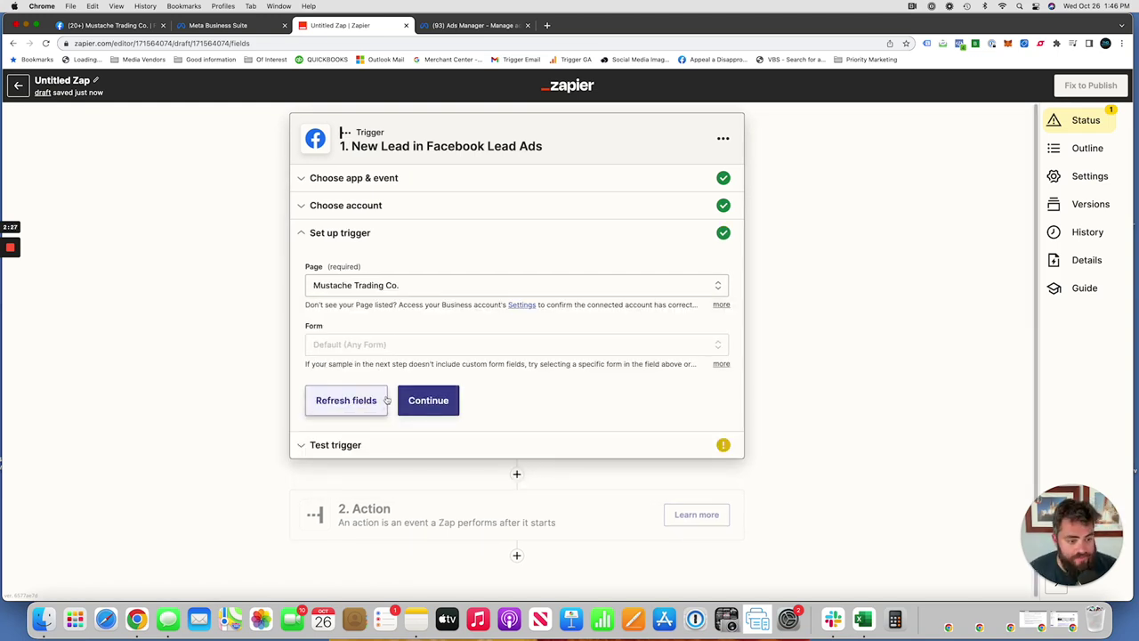
Set the trigger's Form to OUR LEAD FORM!, cross-checking it in Meta Business Suite.
click(367, 349)
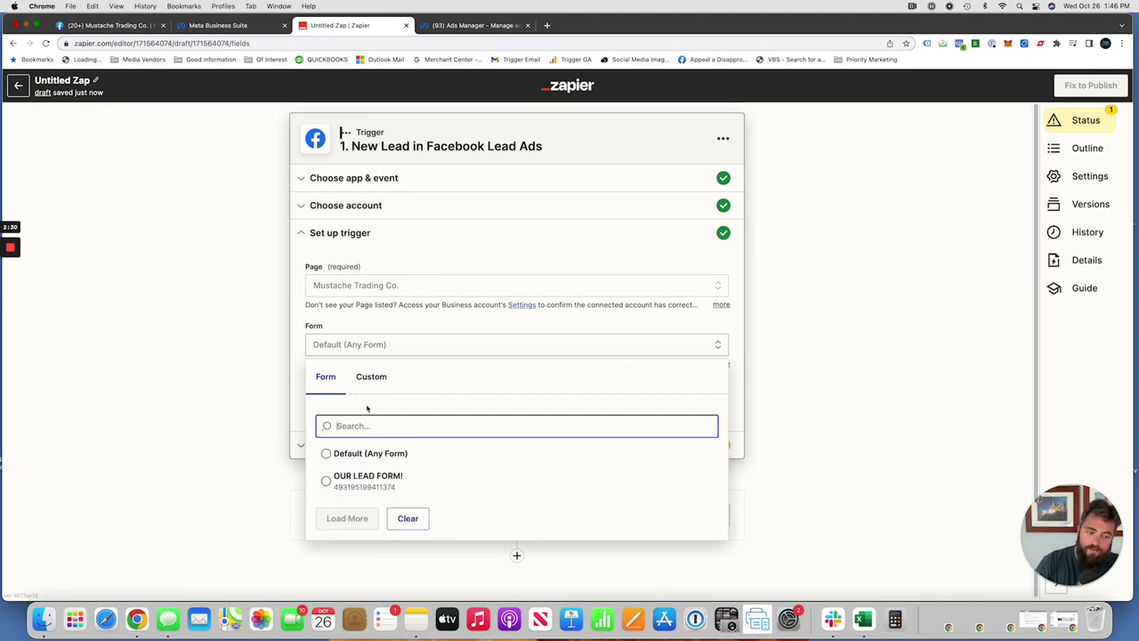
click(366, 481)
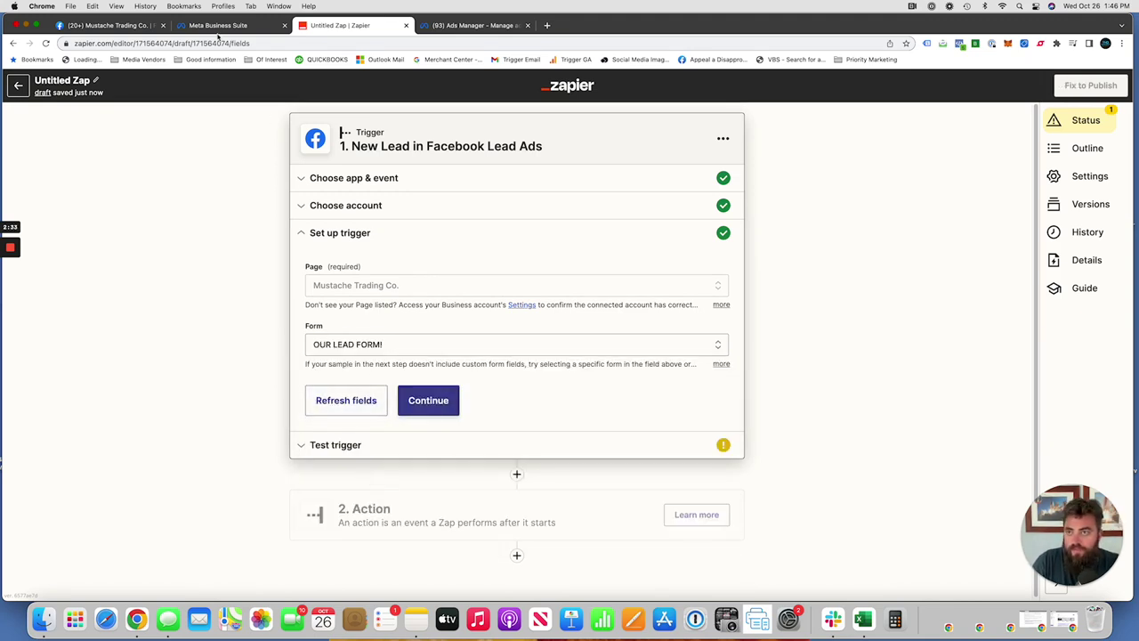
click(218, 25)
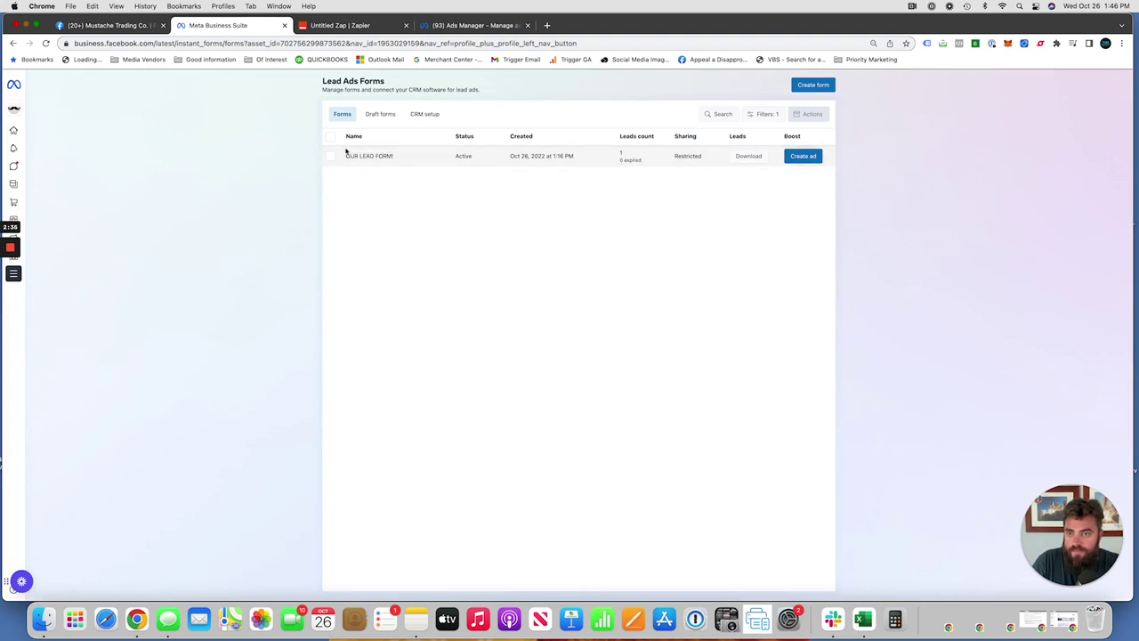
click(350, 27)
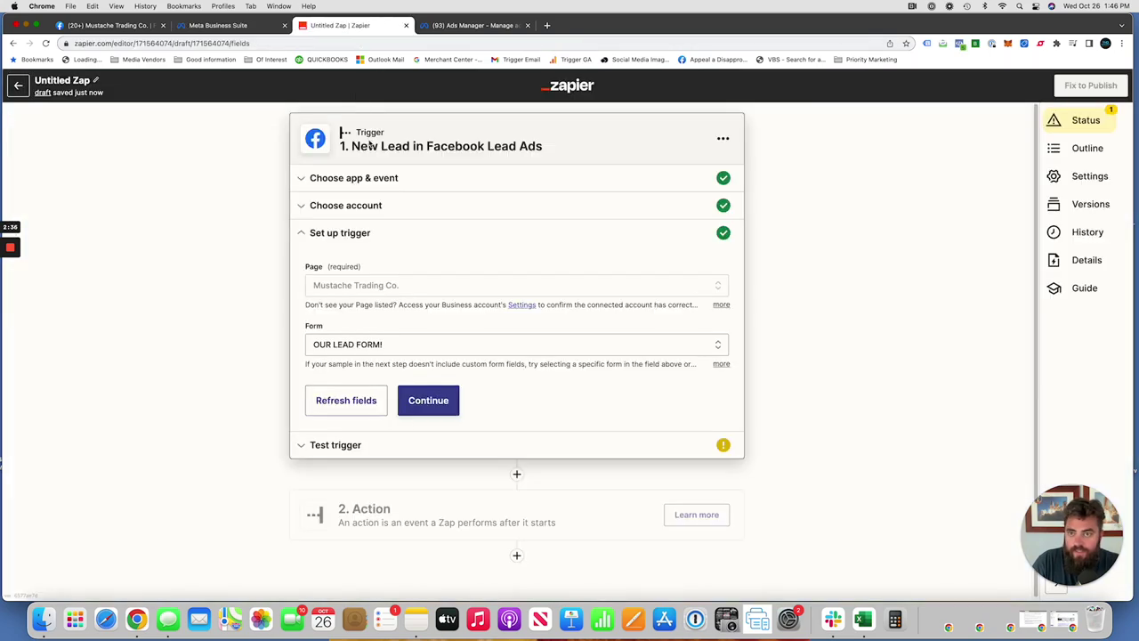
click(418, 394)
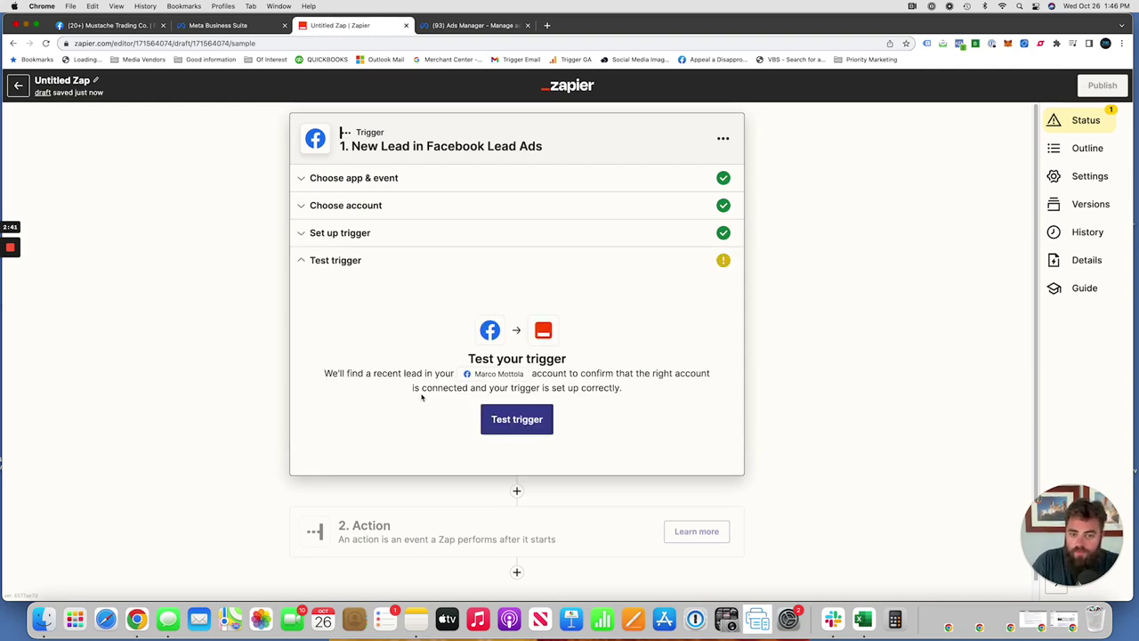
Test the trigger, review the sample Lead A data, and continue to the action.
click(516, 419)
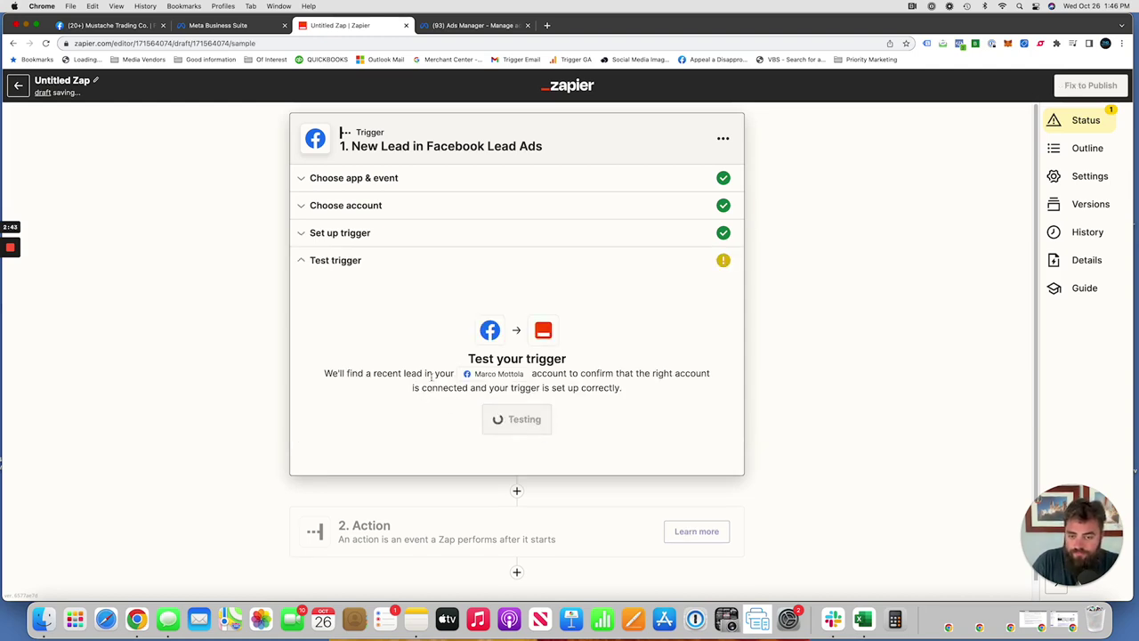
scroll(427, 391, down, 1)
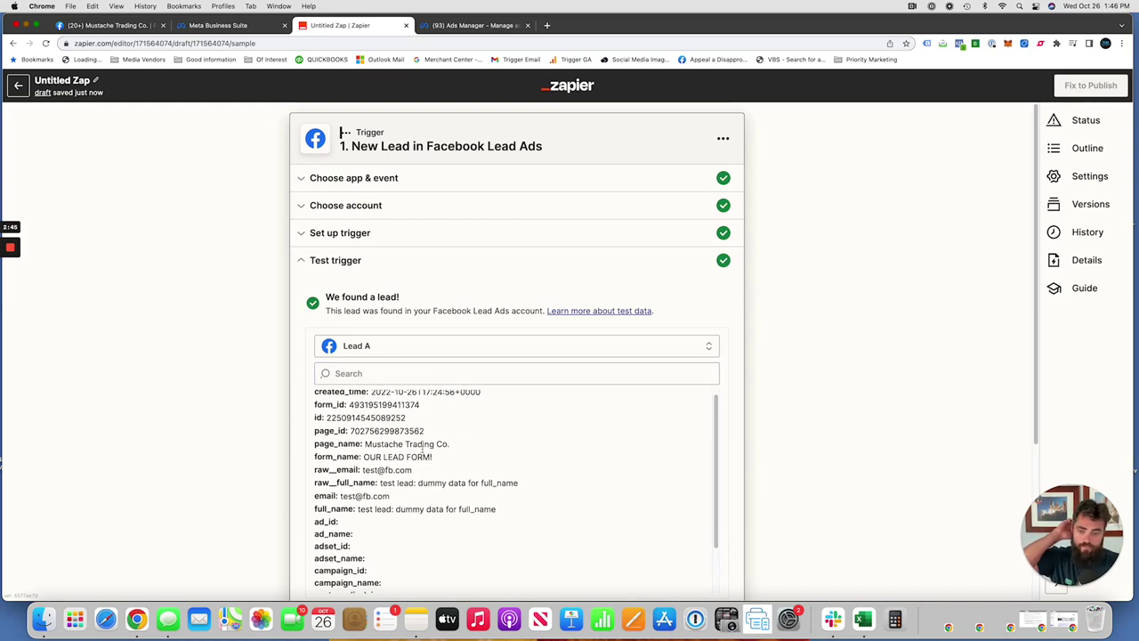
scroll(409, 470, down, 3)
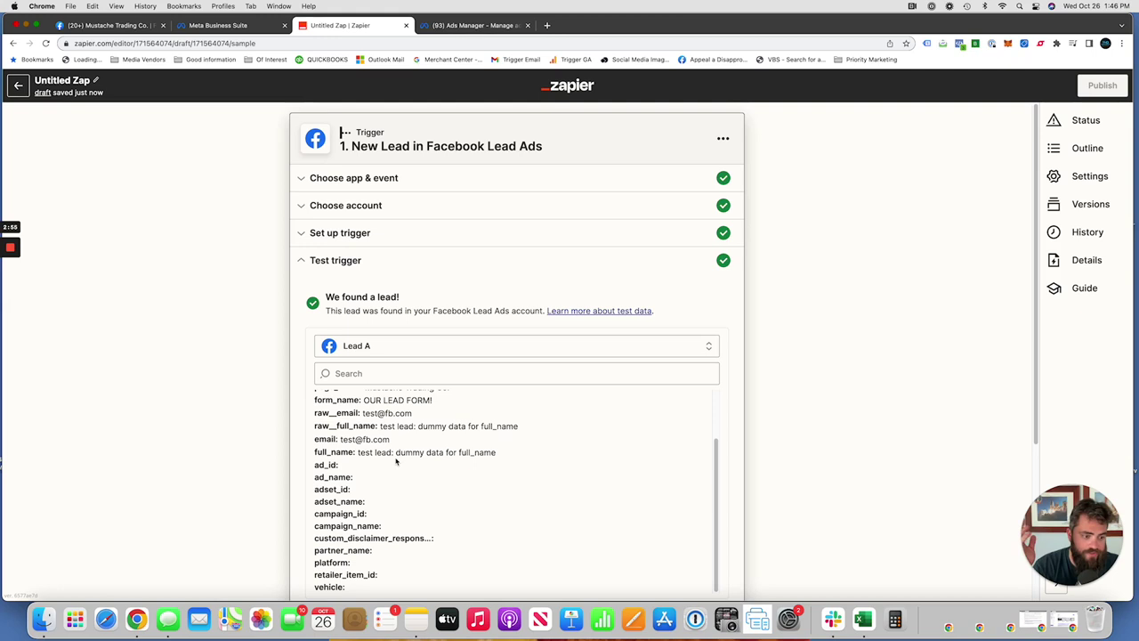
scroll(414, 469, down, 2)
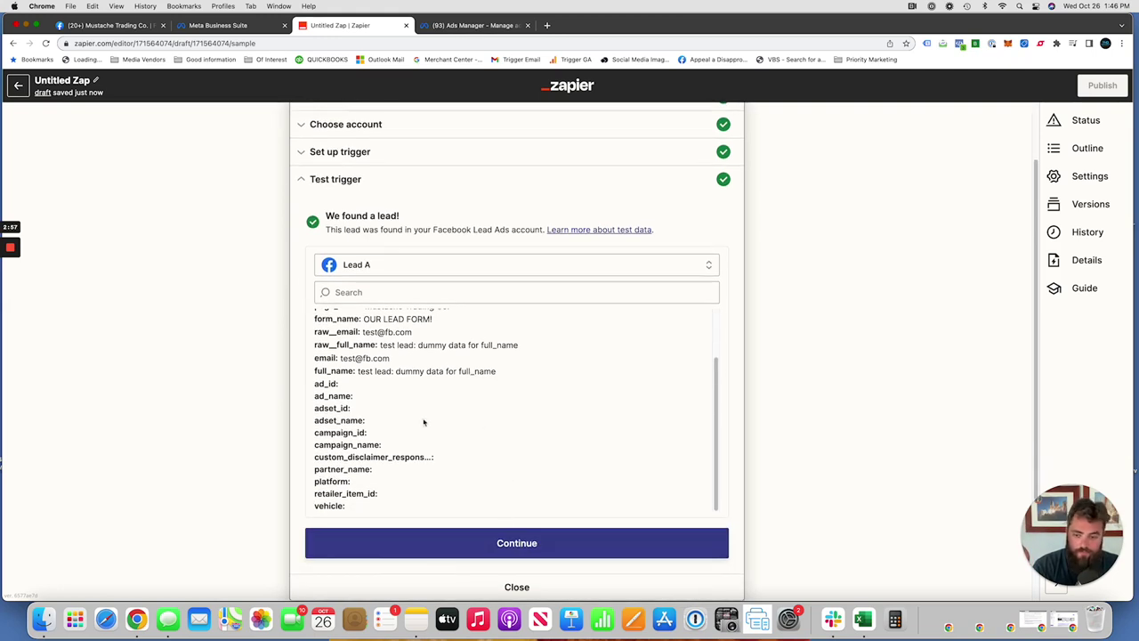
click(449, 538)
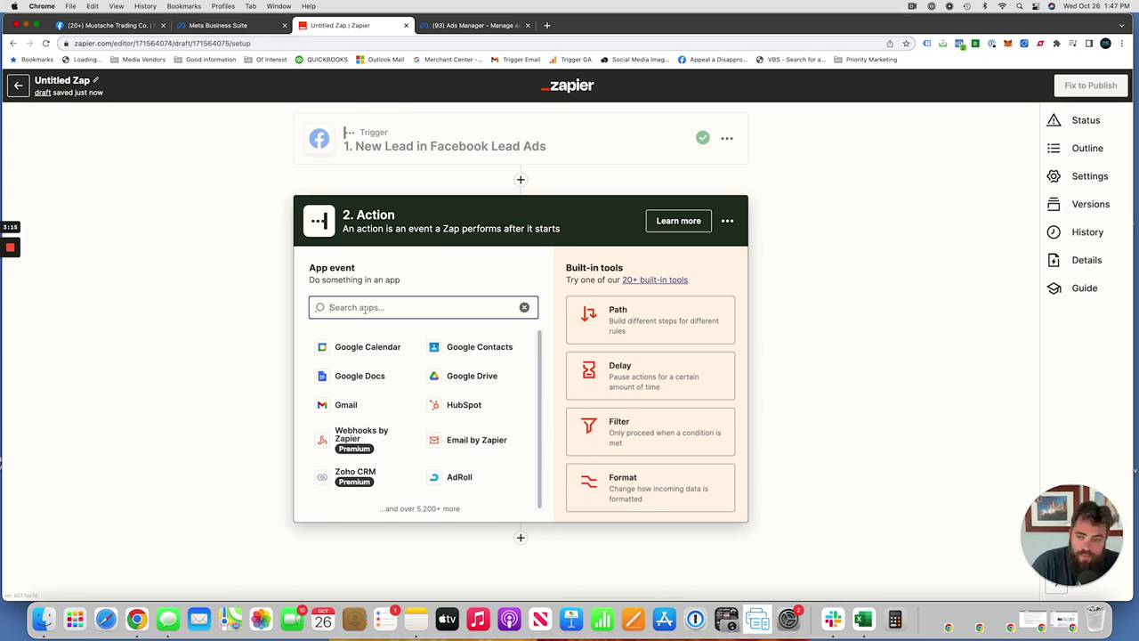
Set the action step to Gmail with the Send Email event.
text(gmail)
click(331, 342)
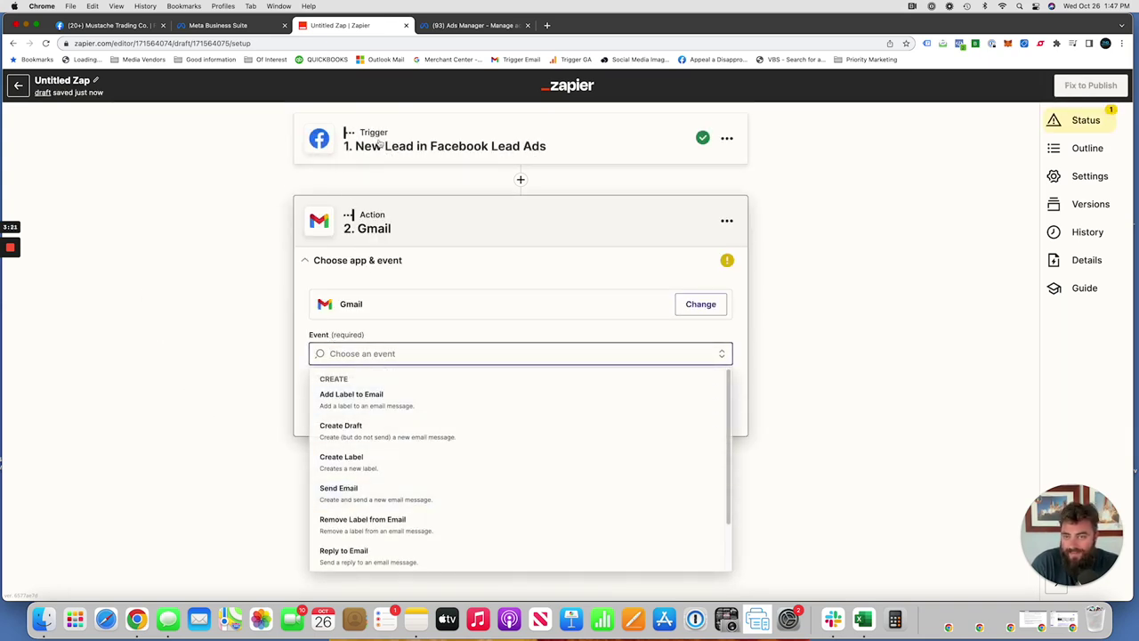
click(335, 498)
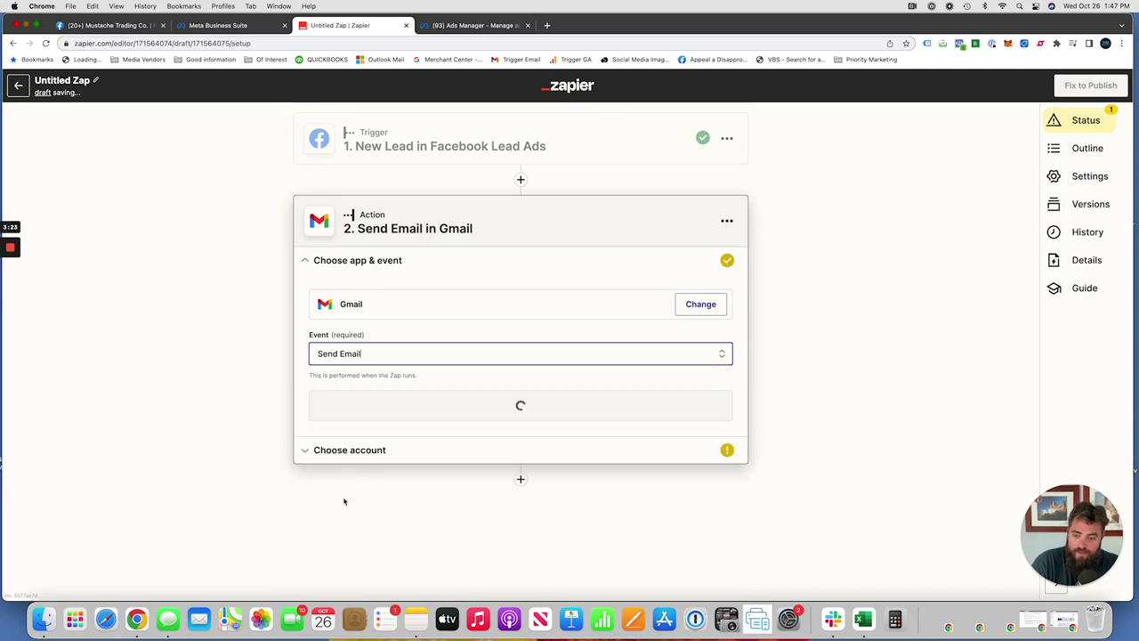
Link the Gmail account to Send Email and bring up its empty recipient, subject and body fields.
click(354, 402)
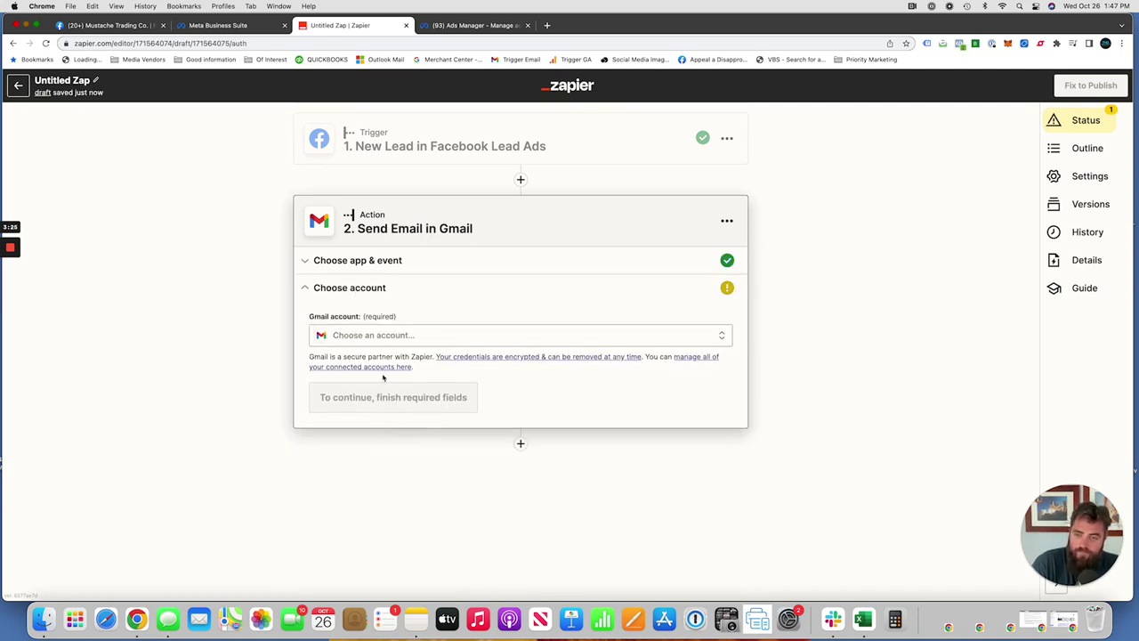
click(335, 398)
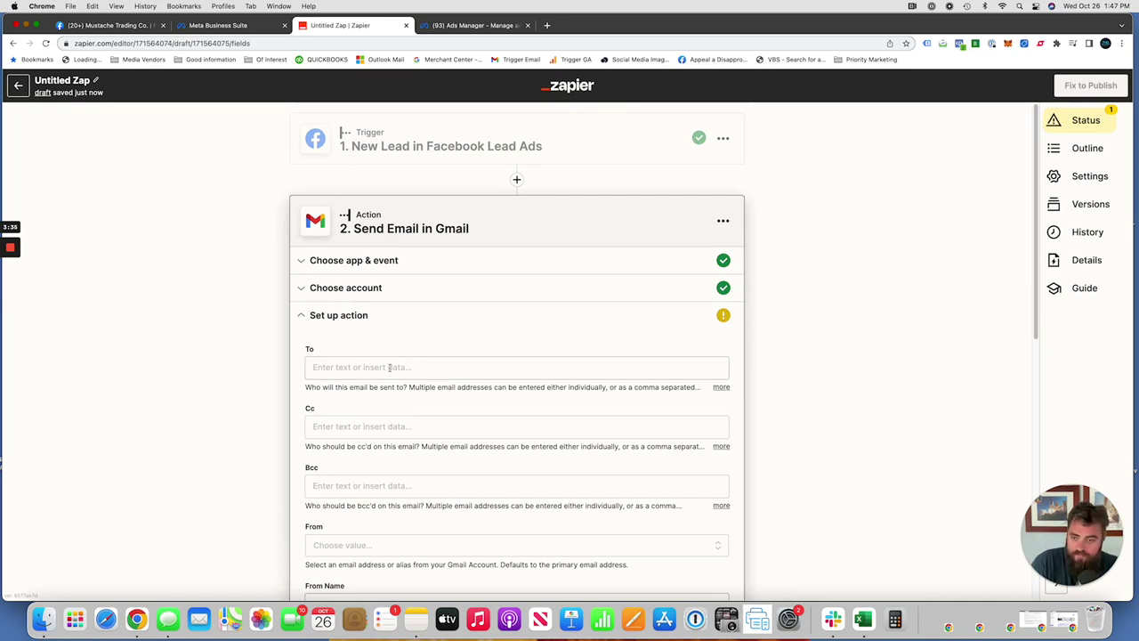
scroll(389, 366, down, 2)
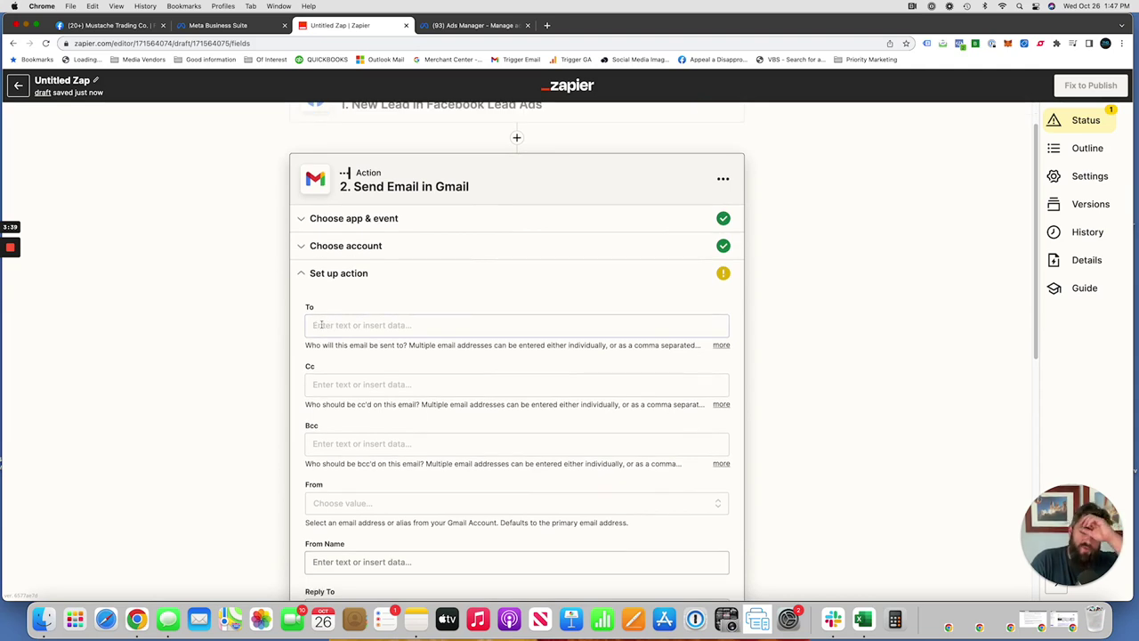
scroll(344, 374, down, 2)
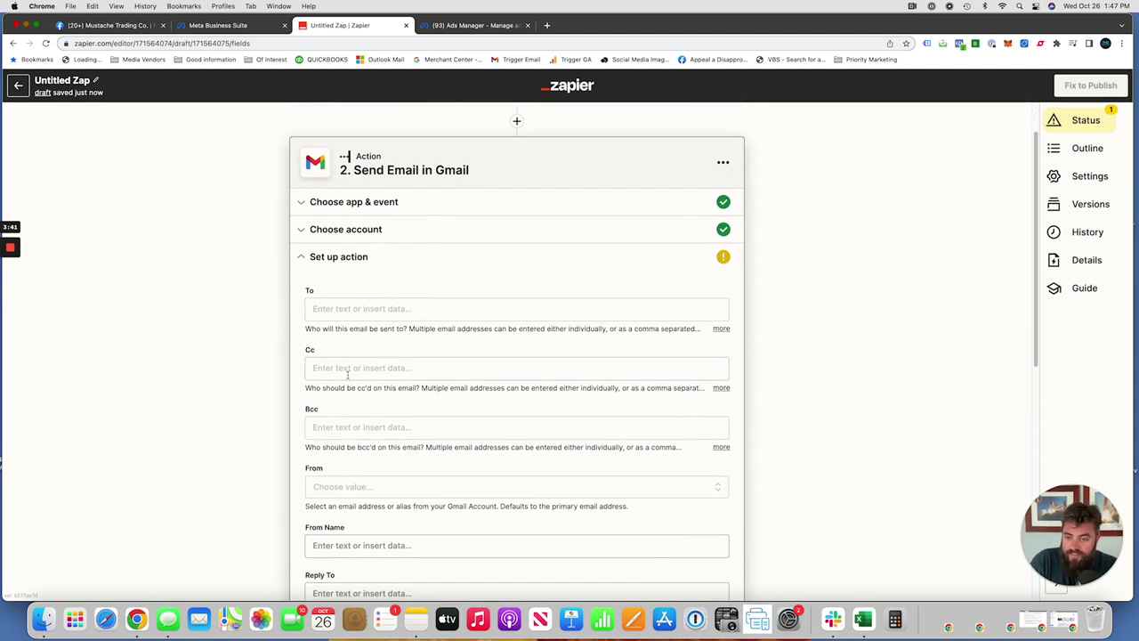
scroll(325, 401, down, 6)
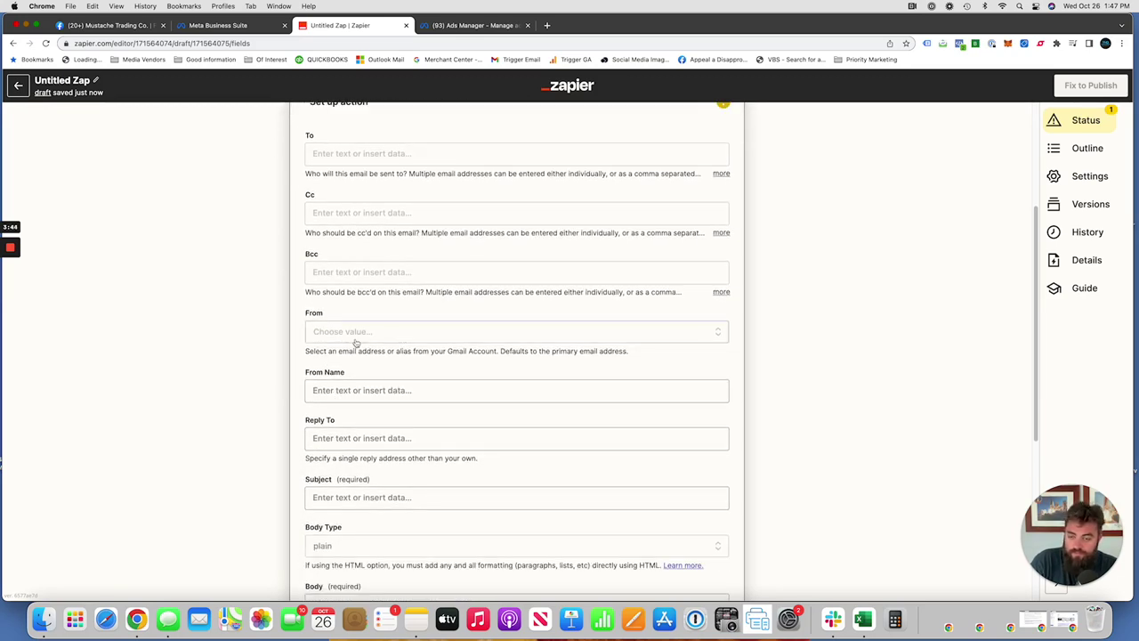
scroll(349, 343, down, 3)
scroll(346, 327, down, 5)
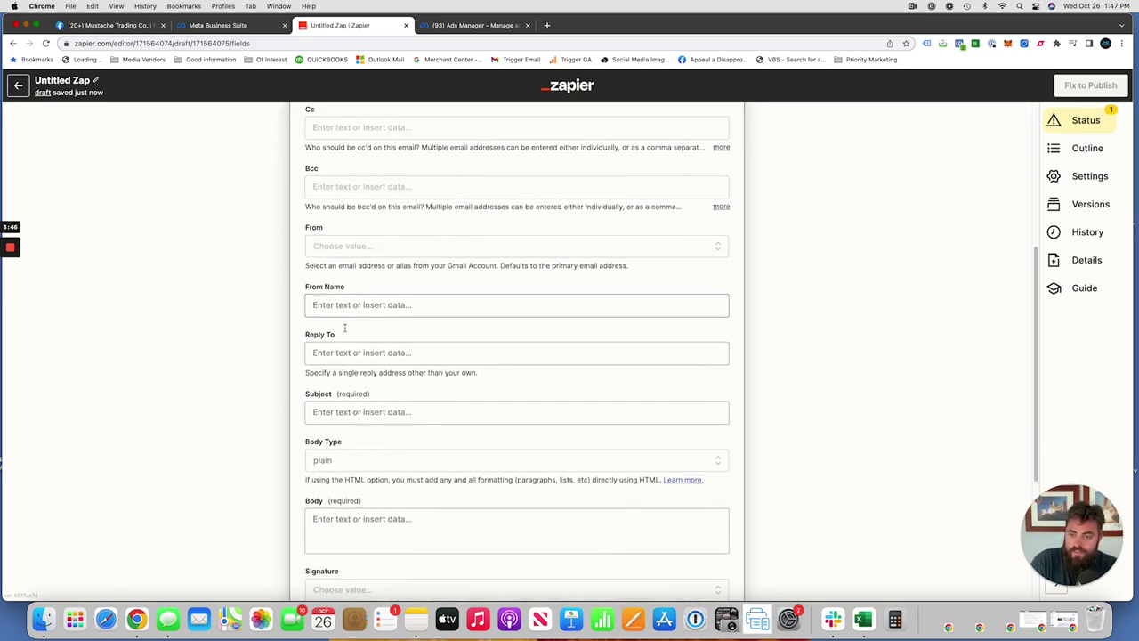
Set the email subject to 'New Facebook Lead!'.
click(339, 323)
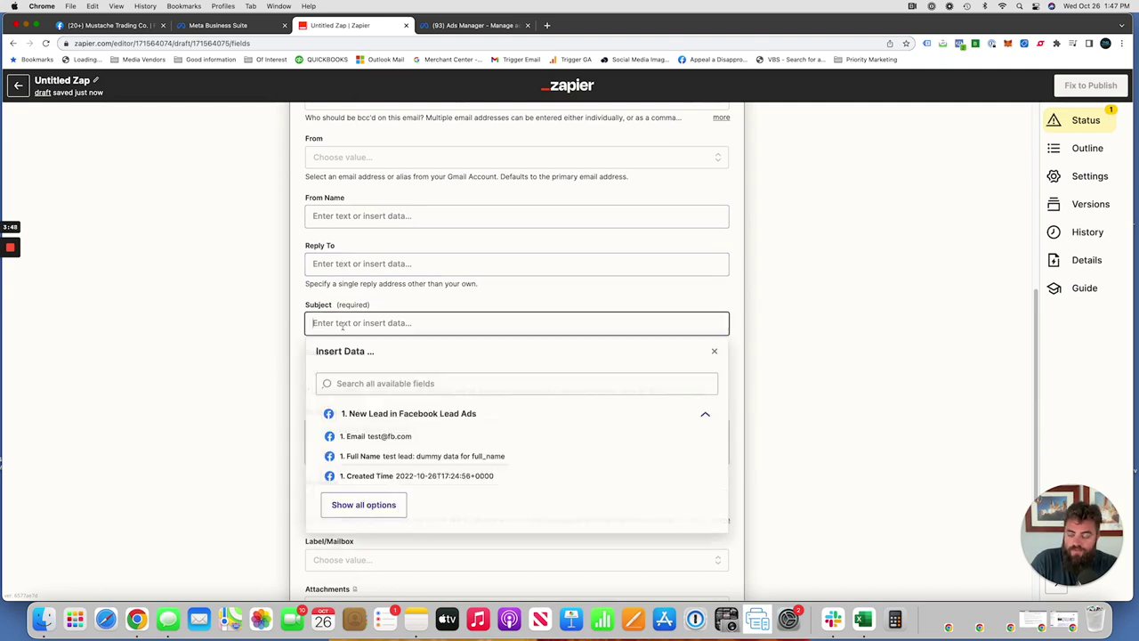
text(New Facebook )
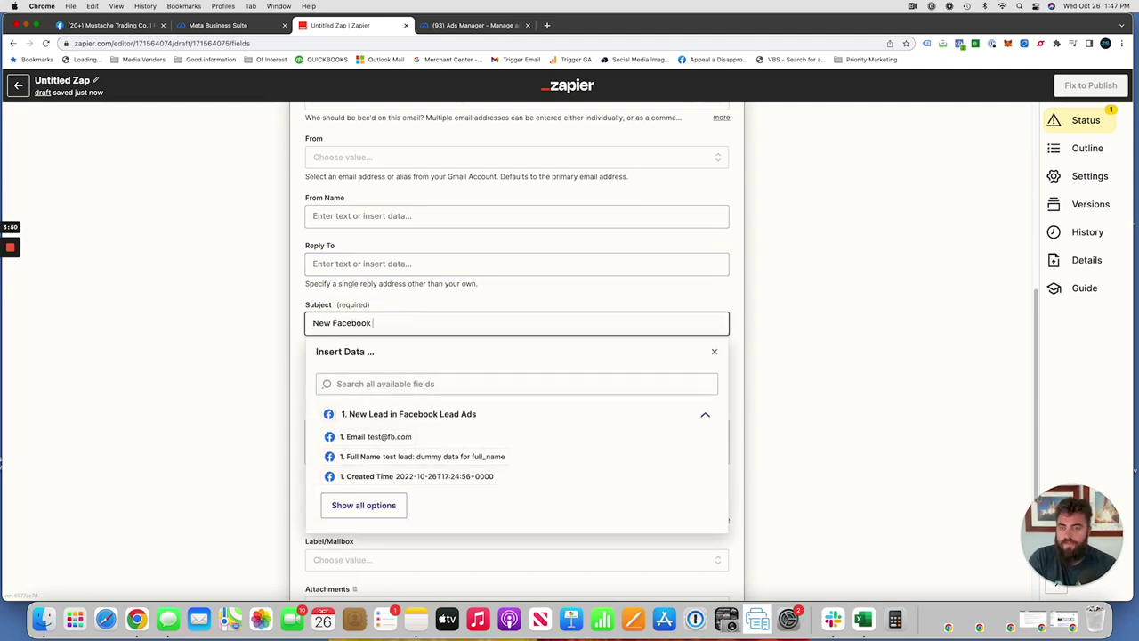
text(Lead!)
click(226, 358)
scroll(259, 374, down, 3)
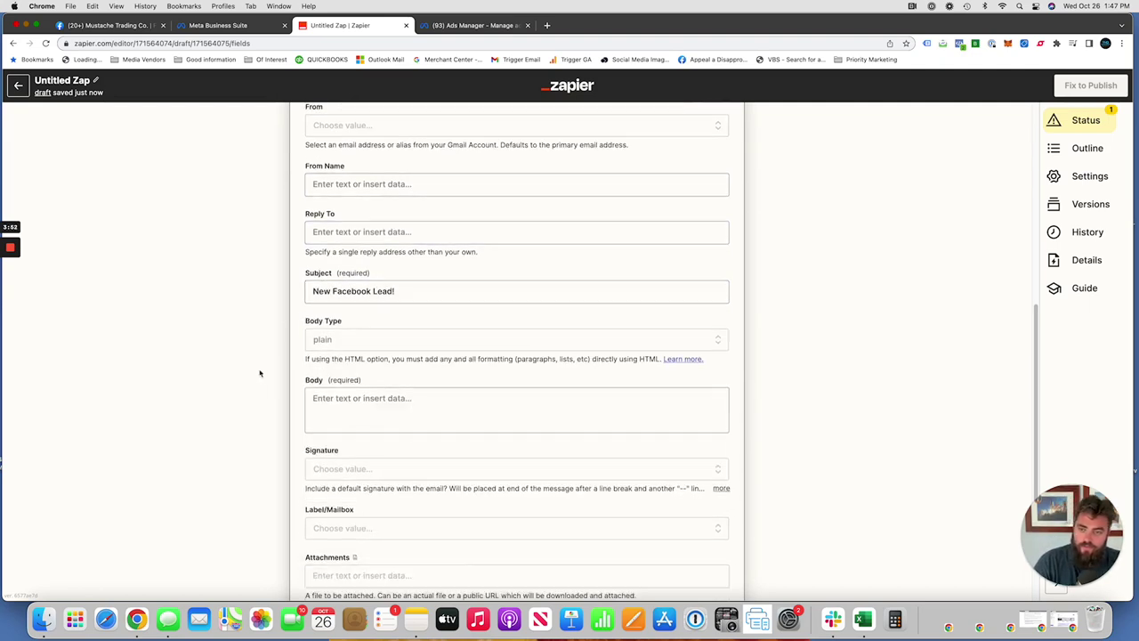
Write the body 'Here is a new lead for you:' with Email:, Name: and Created: lines.
click(356, 356)
text(Here is a )
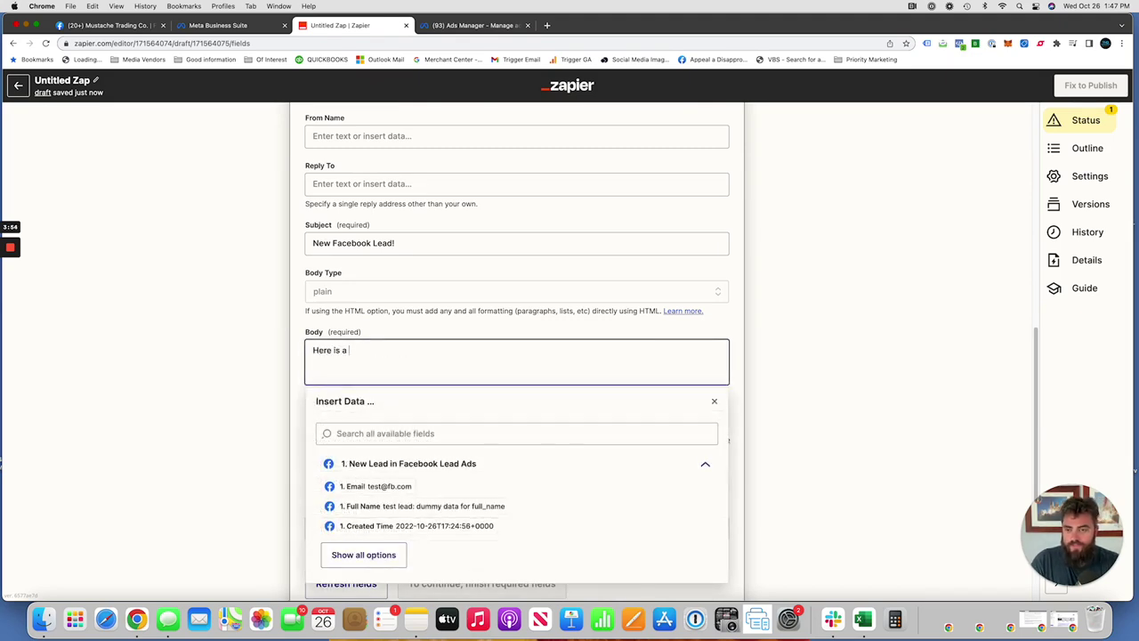
text(new lead for you:)
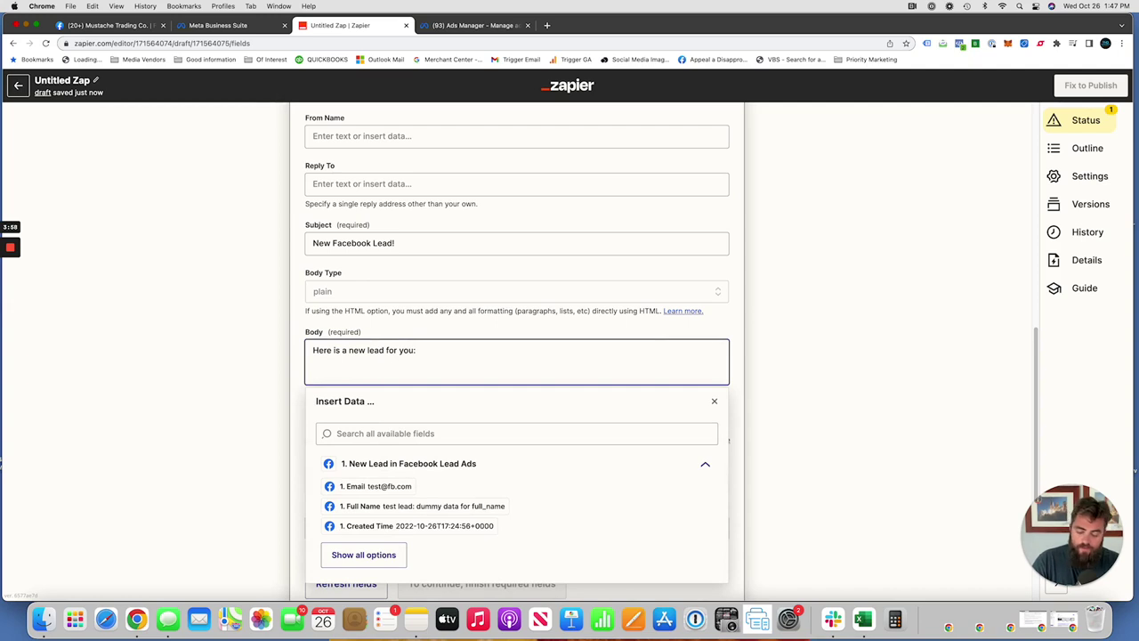
key(Return)
text(Email:)
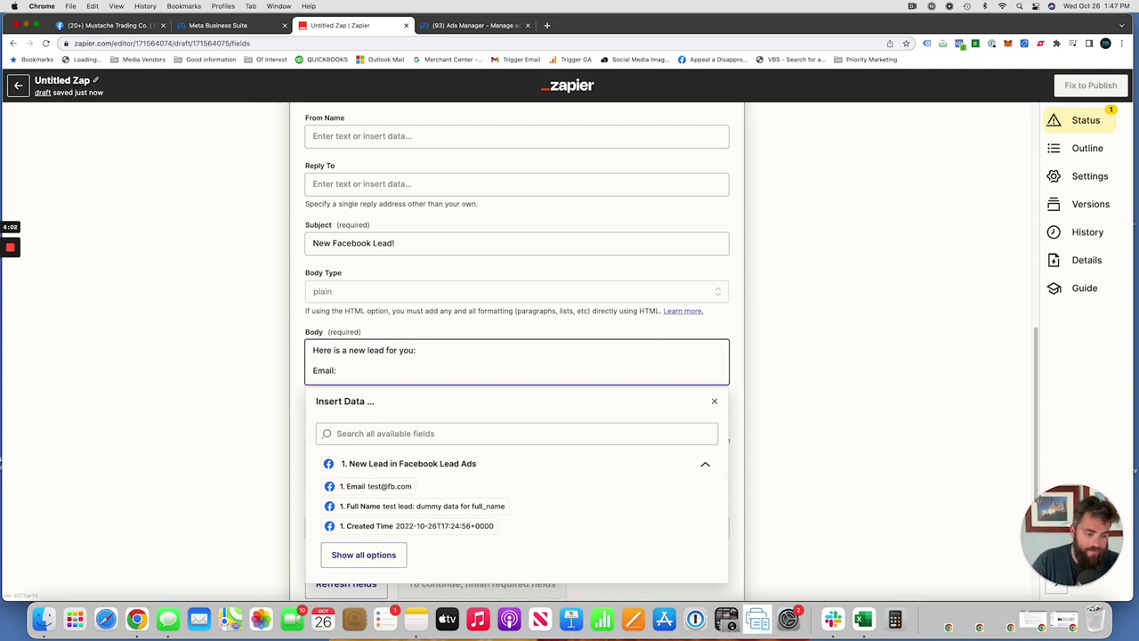
key(Return)
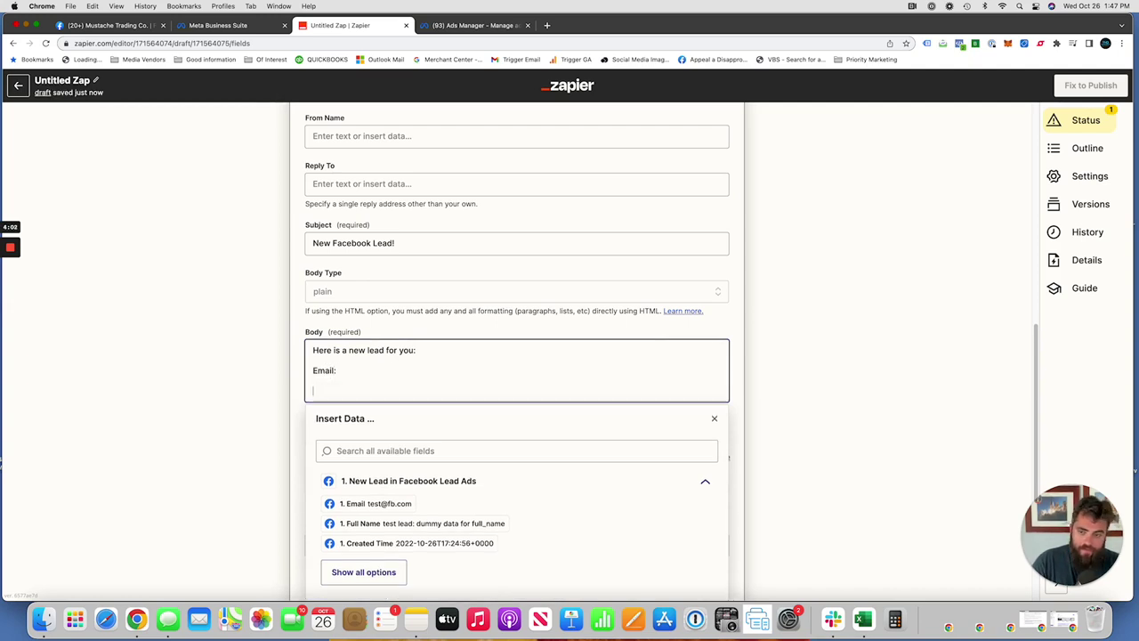
text(Name:)
key(Return)
text(Created:)
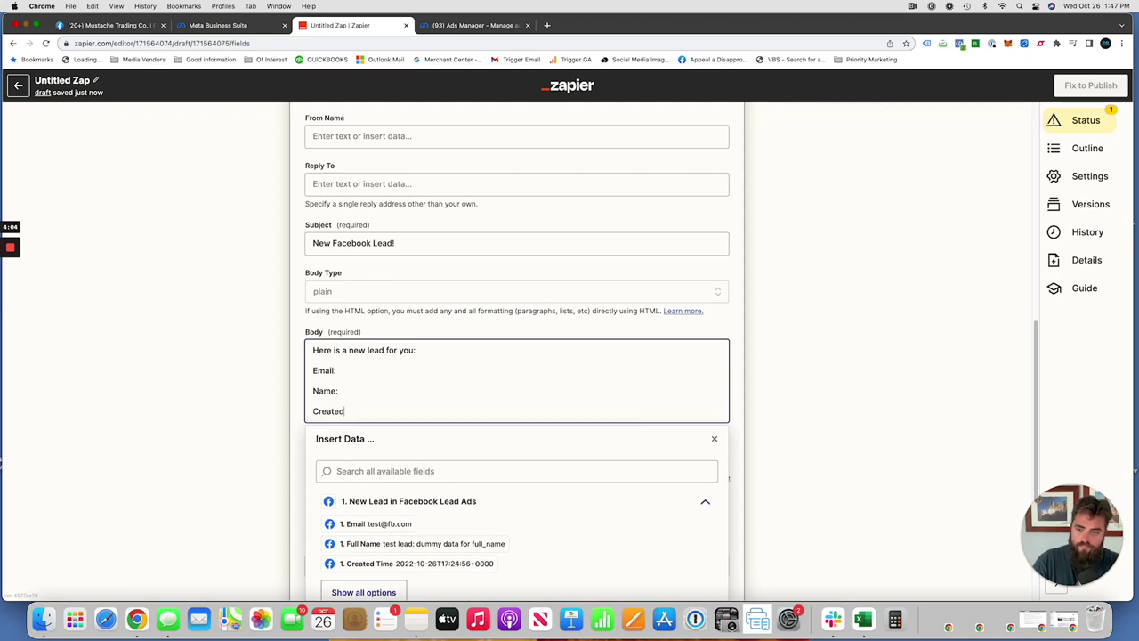
key(Return)
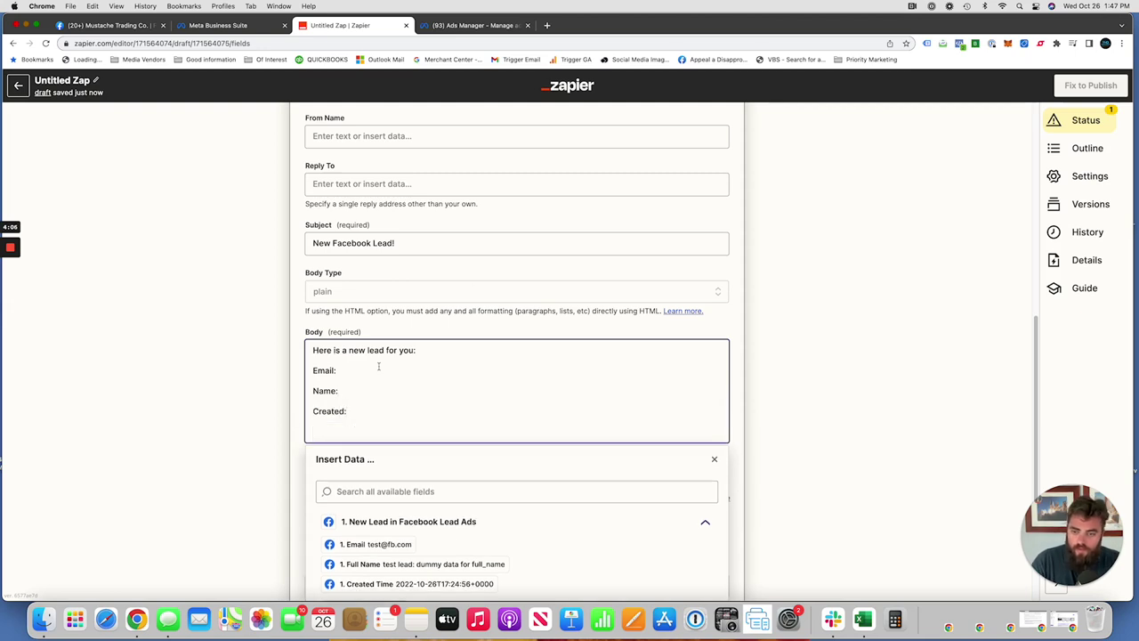
scroll(224, 359, down, 2)
Insert the lead's Email, Full Name and Created Time after their body labels, then browse all fields.
click(381, 463)
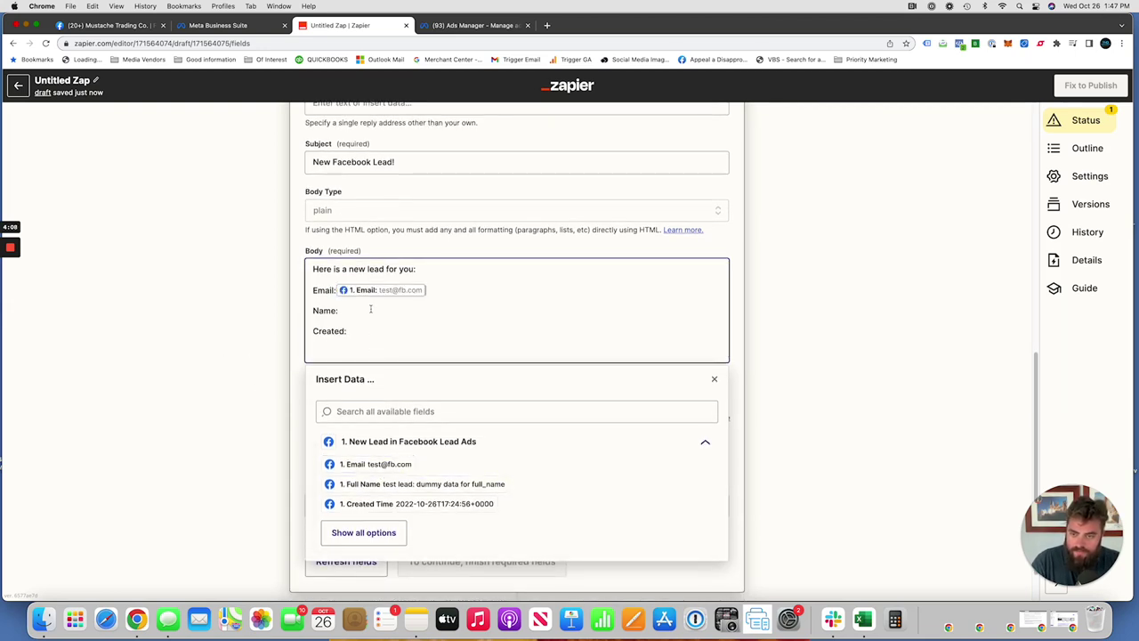
click(377, 485)
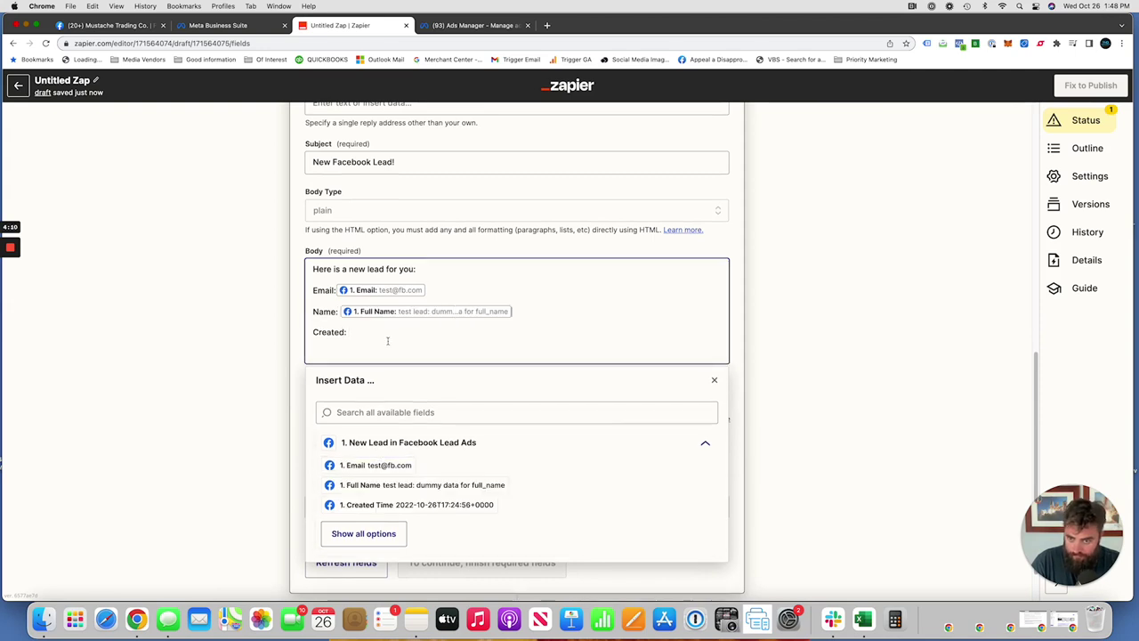
click(386, 332)
click(382, 505)
click(363, 533)
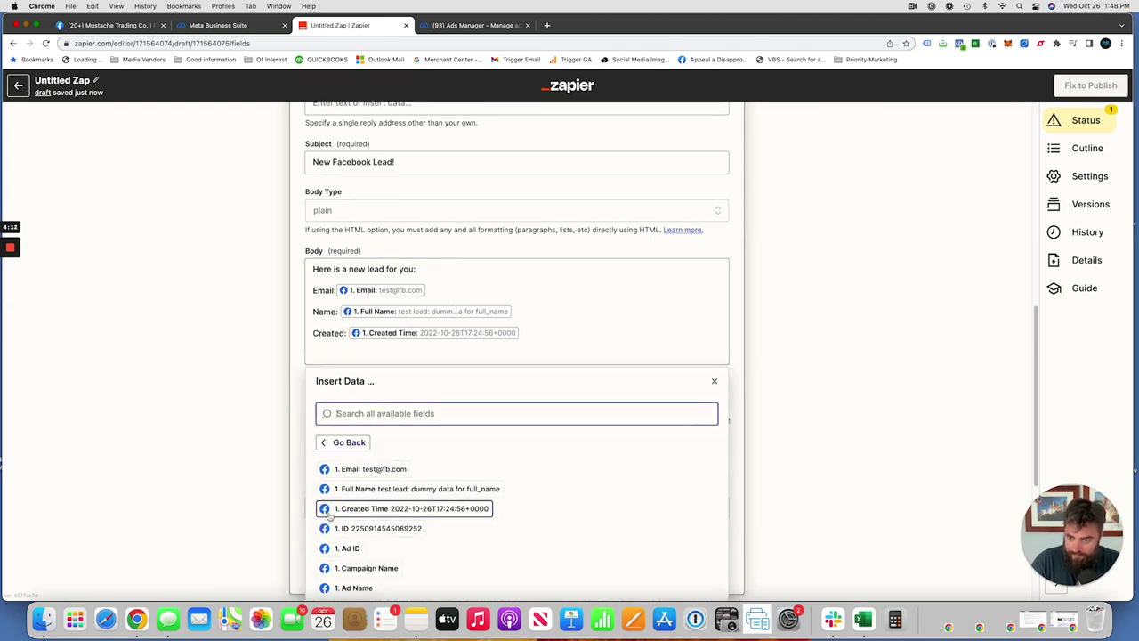
scroll(356, 487, down, 2)
scroll(356, 488, down, 4)
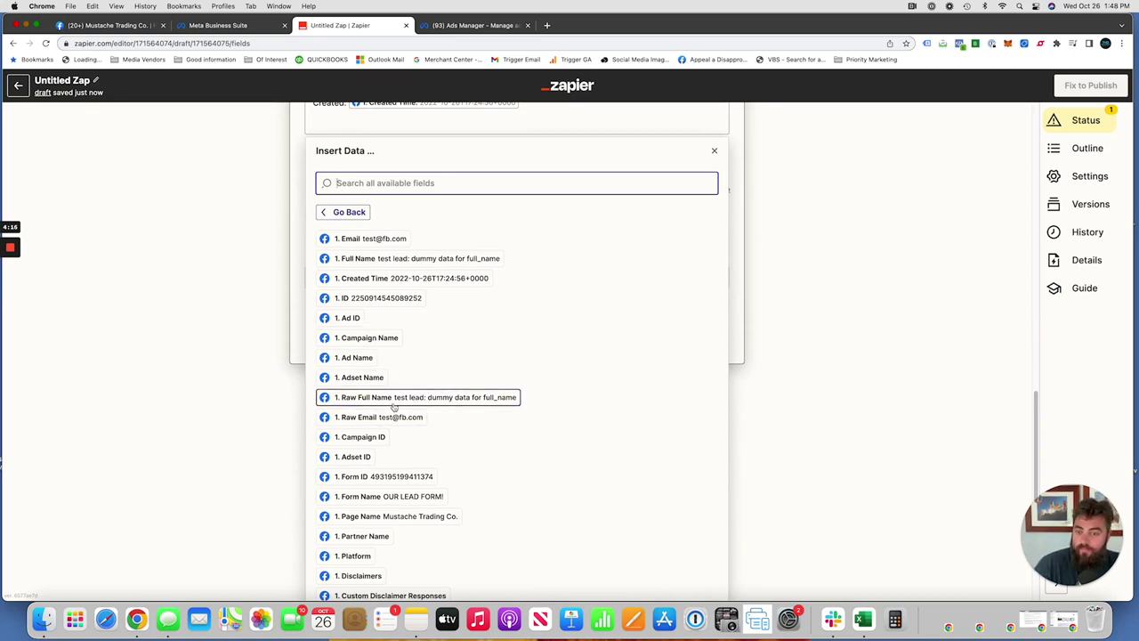
scroll(383, 441, down, 1)
scroll(386, 455, down, 1)
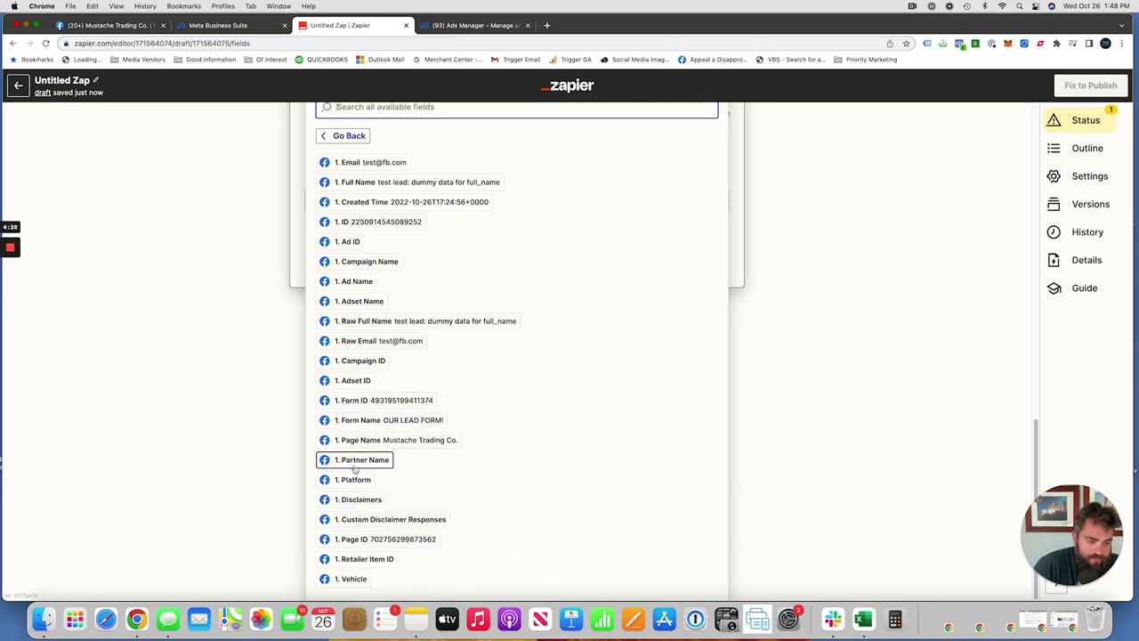
Close the email body with a 'Thank you,' line and the sender's first name beneath it.
click(262, 405)
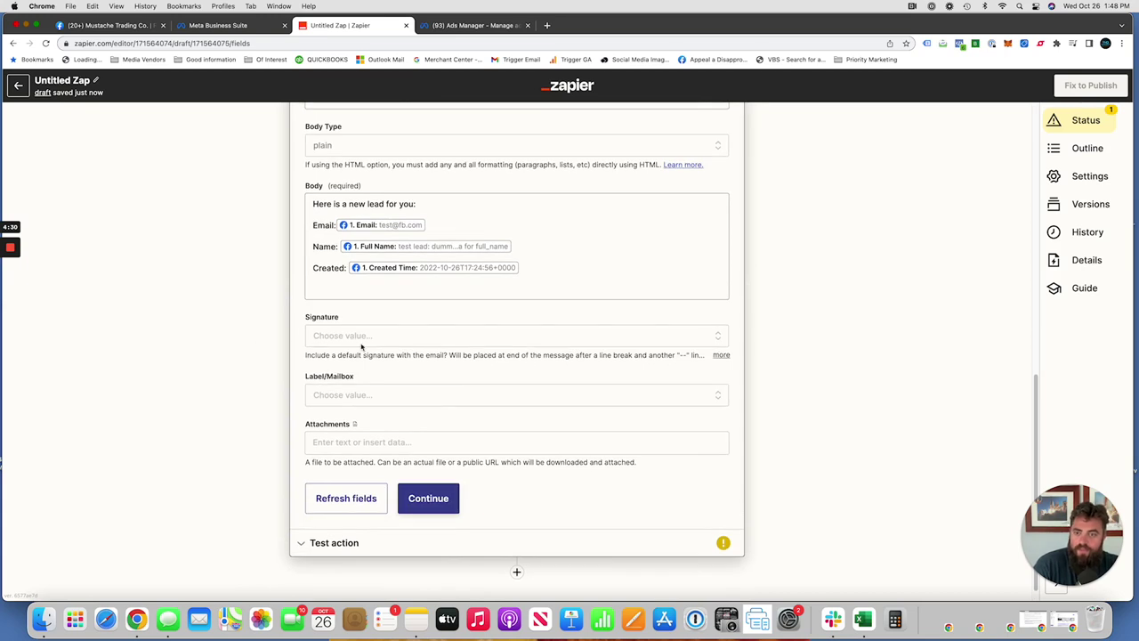
click(341, 285)
text(Thank you,)
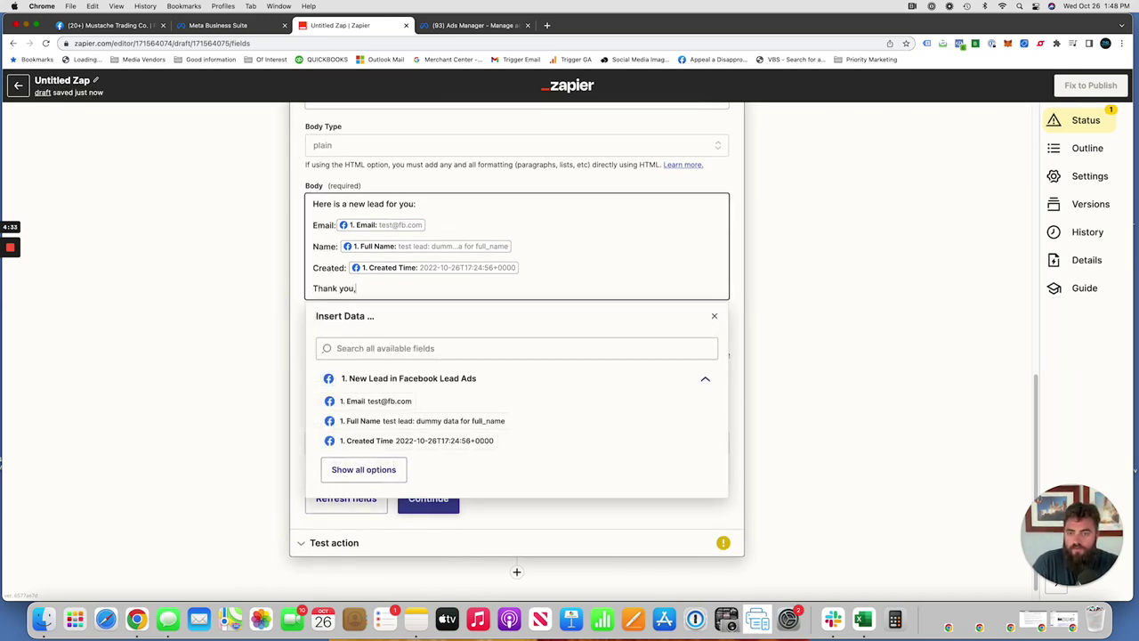
key(Return)
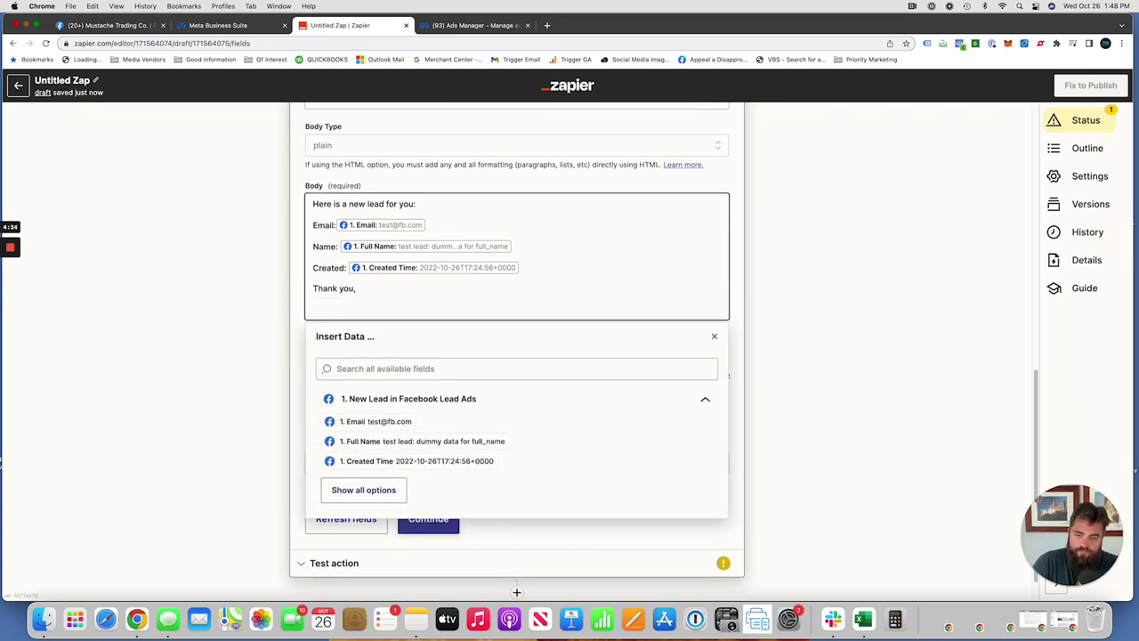
text(Marco)
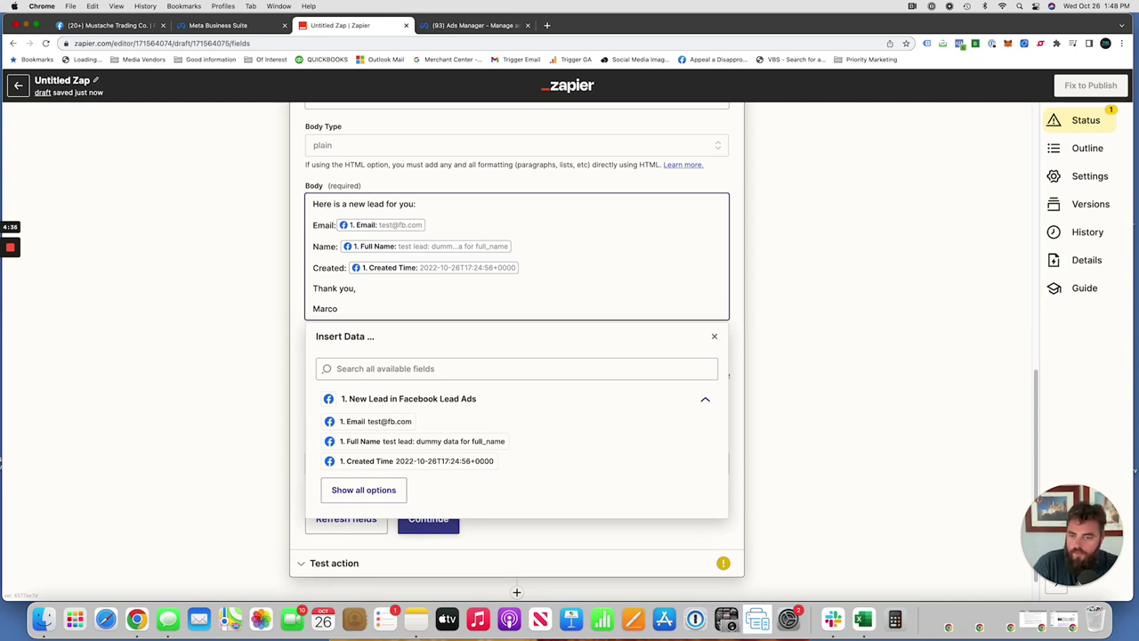
click(244, 315)
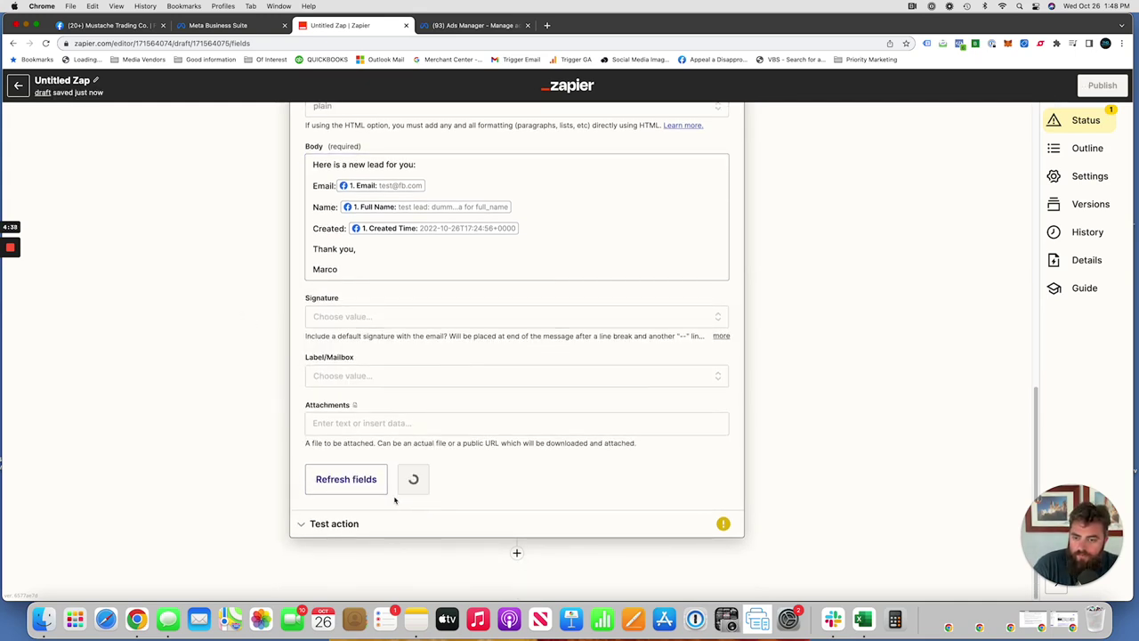
click(423, 484)
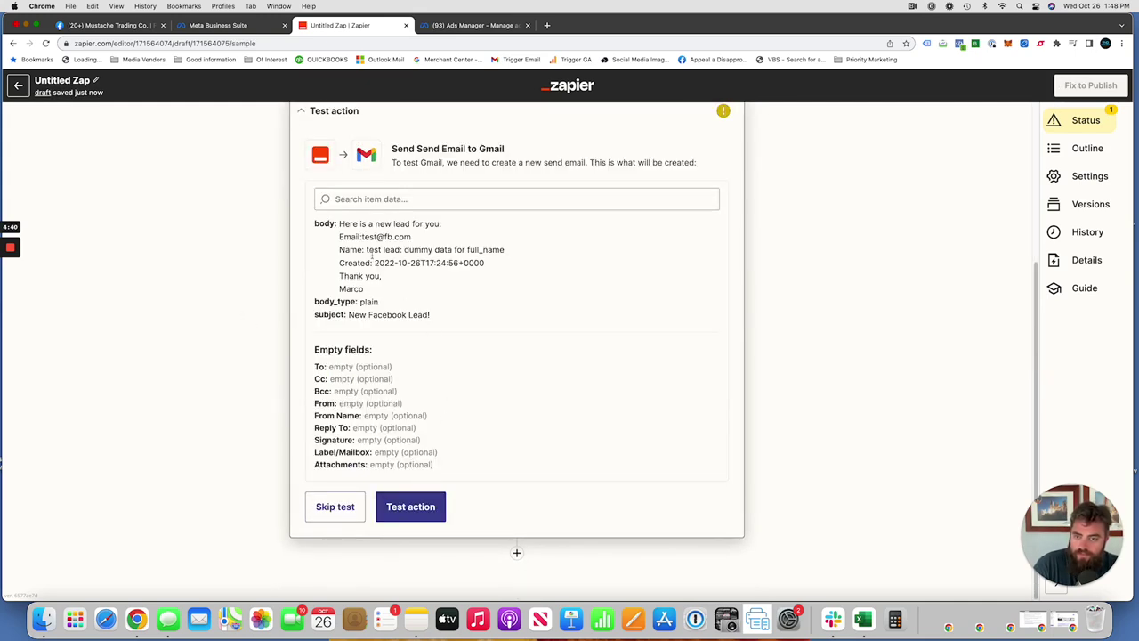
drag(317, 223, 449, 315)
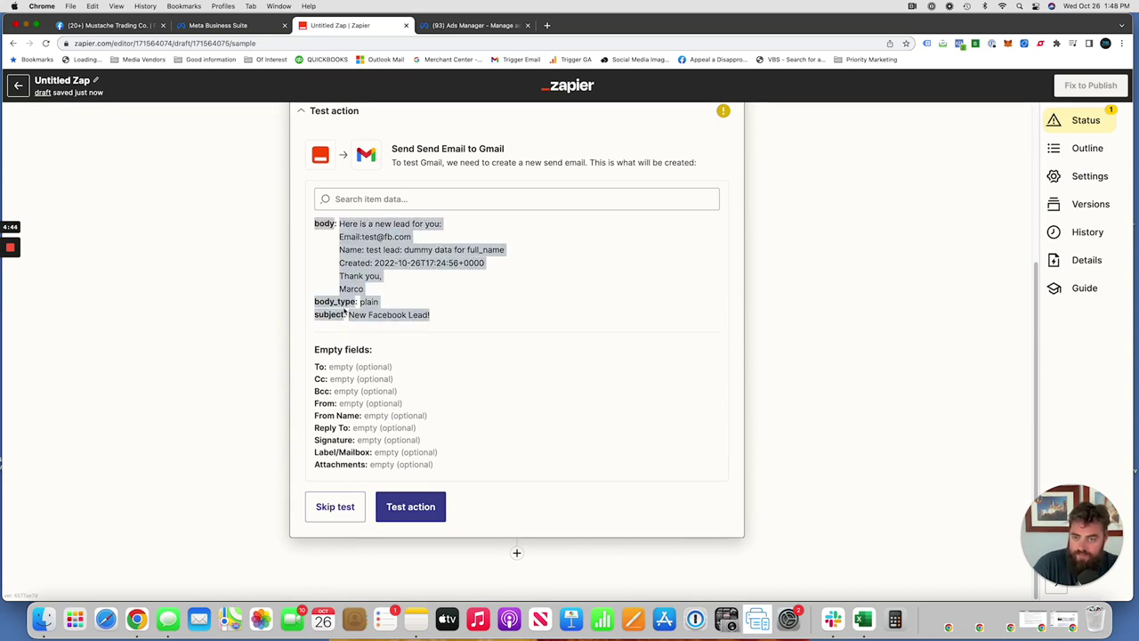
click(352, 228)
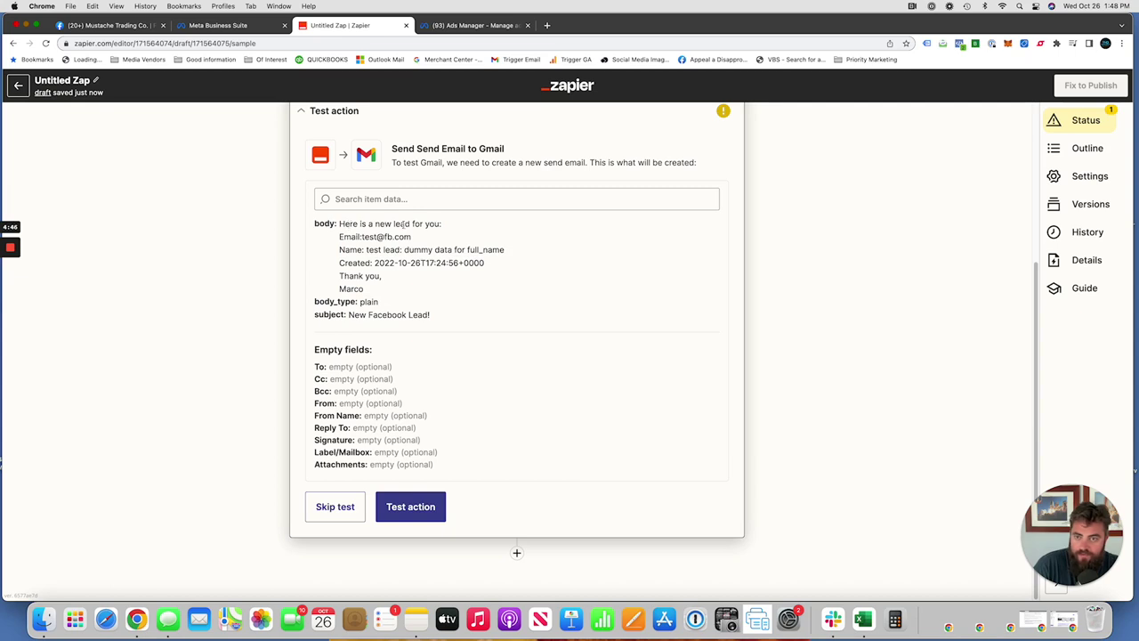
drag(356, 236, 453, 252)
click(360, 237)
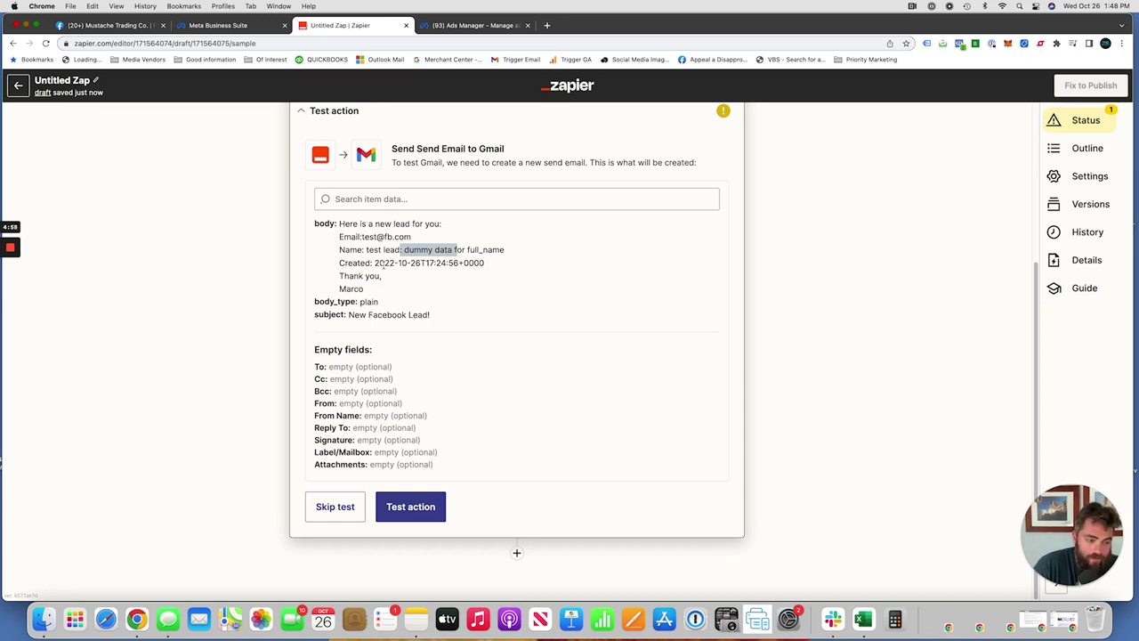
drag(326, 370, 361, 370)
click(360, 372)
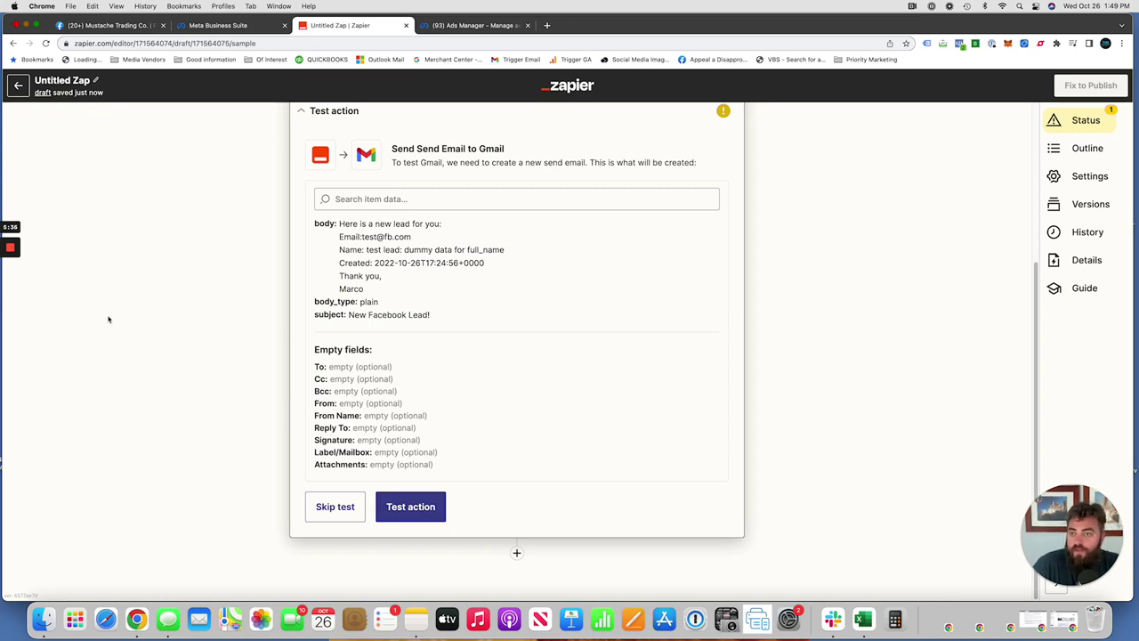
scroll(115, 319, up, 1)
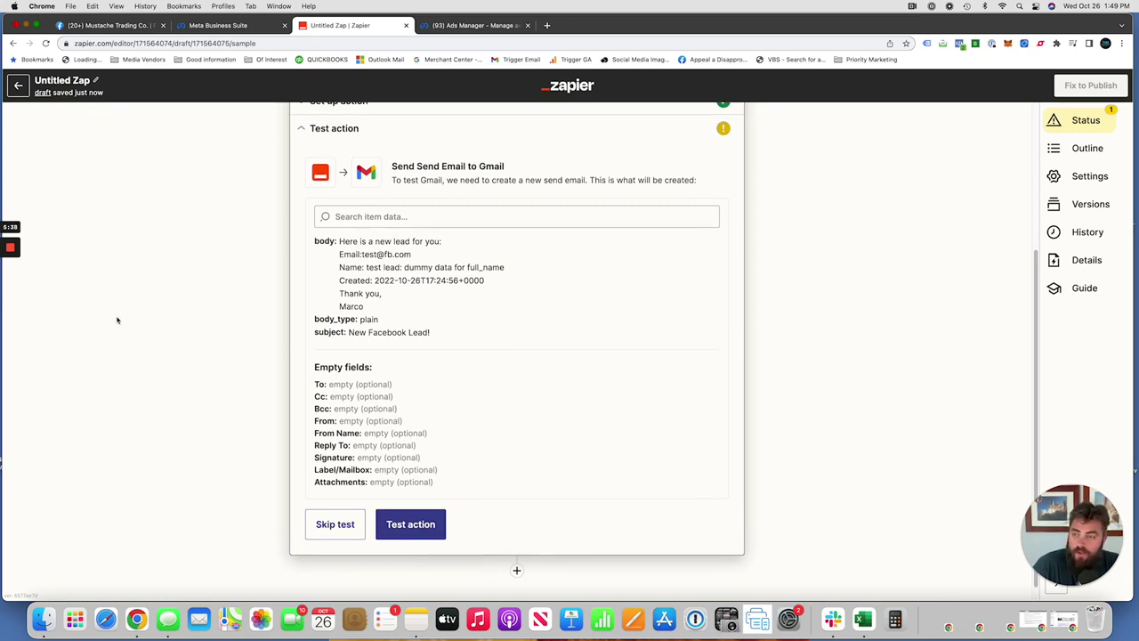